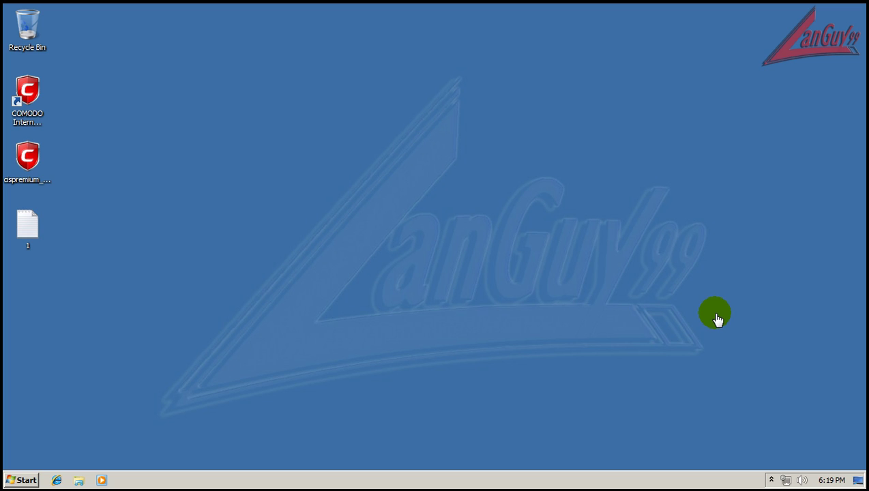
# Open COMODO Internet Security from the tray and confirm the virus database is up to date.
pyautogui.click(771, 481)
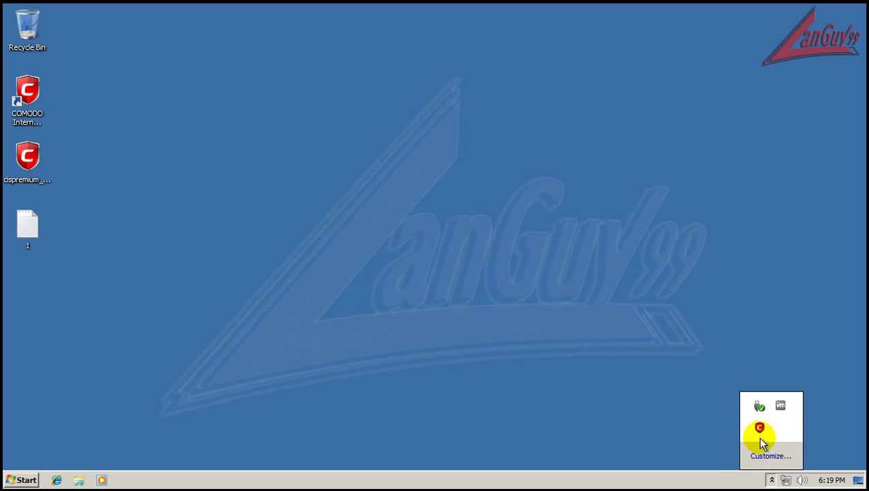
pyautogui.rightClick(761, 428)
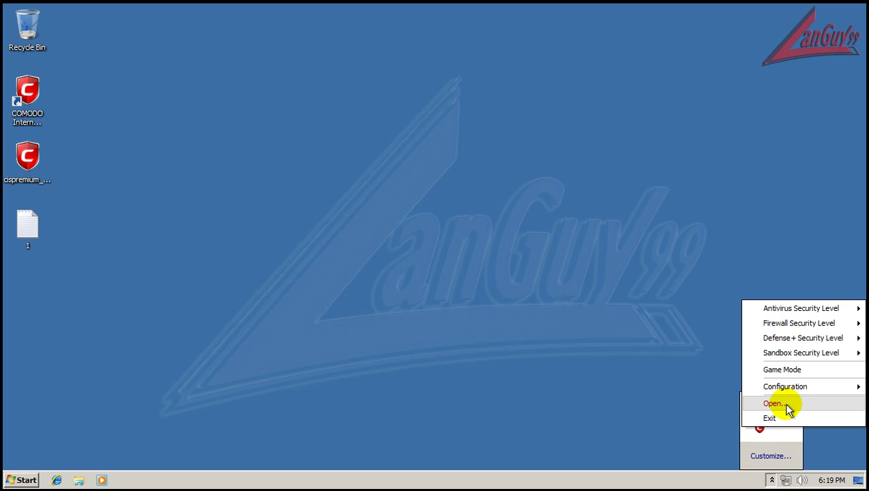
pyautogui.click(785, 405)
pyautogui.moveTo(378, 24); pyautogui.dragTo(386, 50)
pyautogui.click(518, 160)
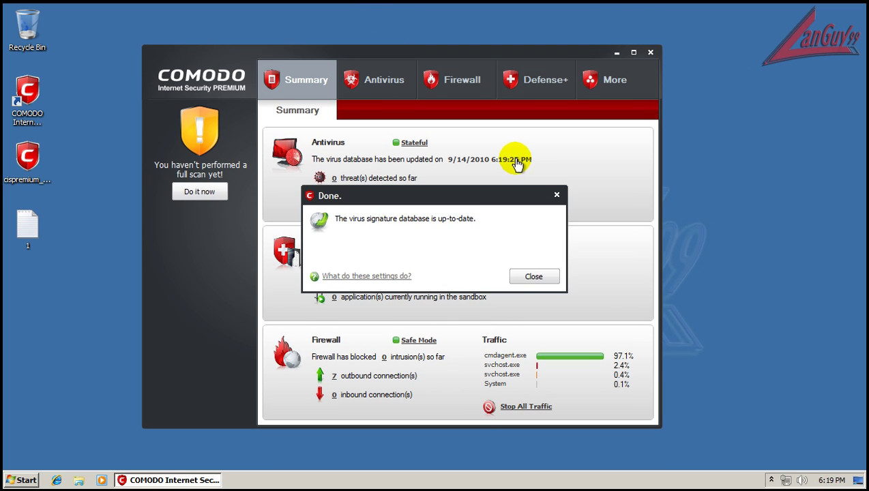
pyautogui.click(533, 276)
# Review COMODO's product and database version info and antivirus section, then close COMODO.
pyautogui.click(601, 82)
pyautogui.click(517, 250)
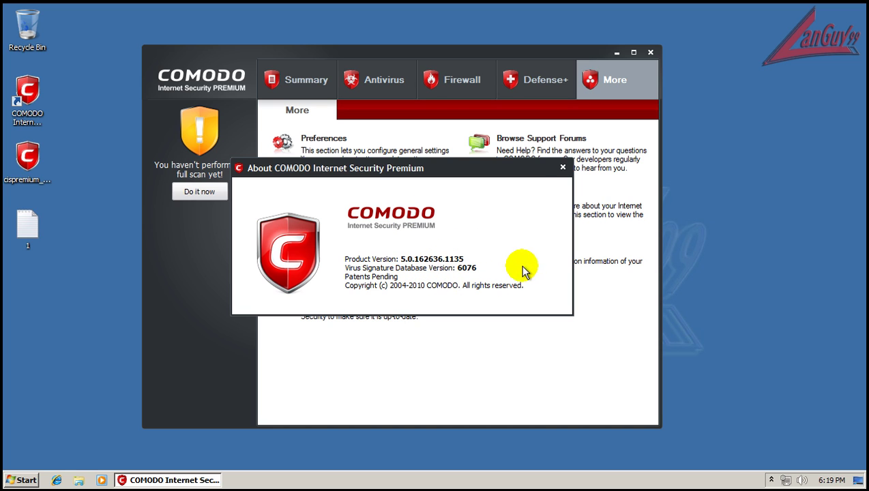
pyautogui.click(563, 167)
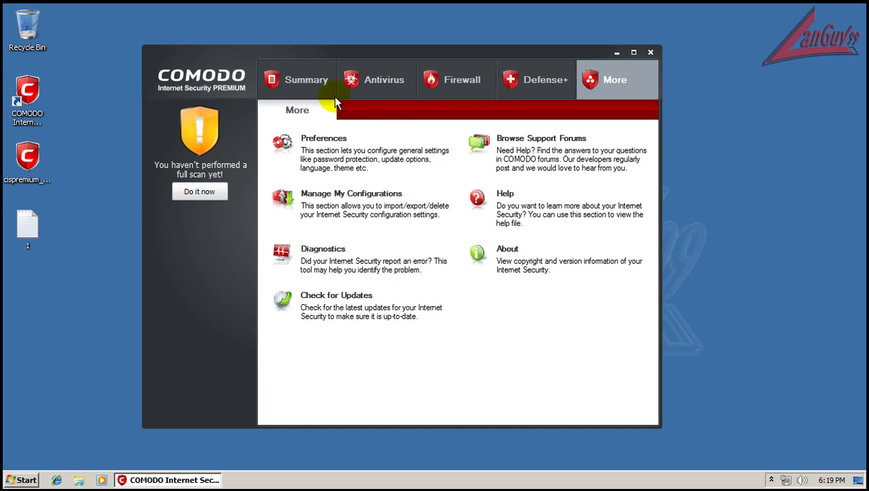
pyautogui.click(373, 84)
pyautogui.click(301, 86)
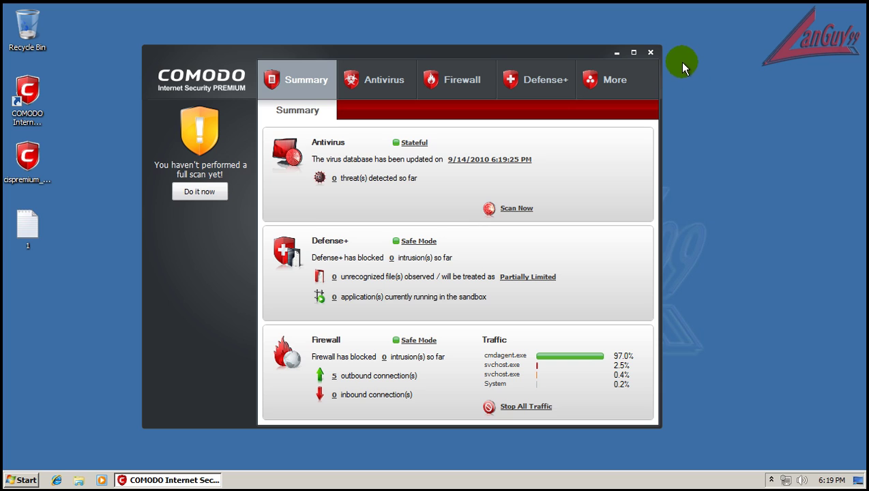
pyautogui.click(651, 54)
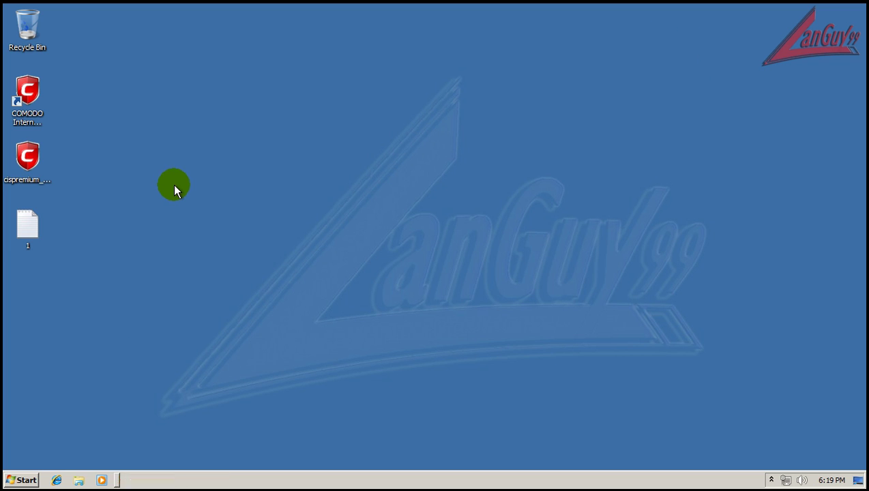
# In Task Manager, try ending cfp.exe, show all users' processes, and point out cmdagent.exe.
pyautogui.rightClick(243, 485)
pyautogui.click(284, 449)
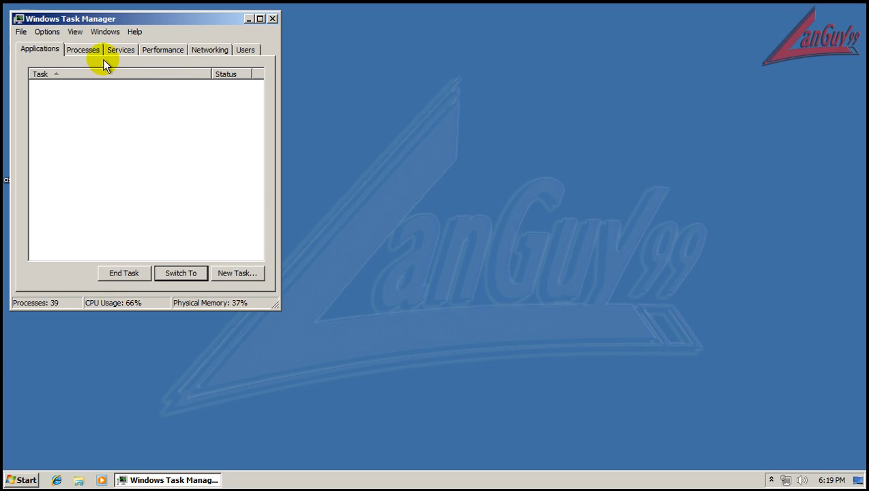
pyautogui.click(87, 53)
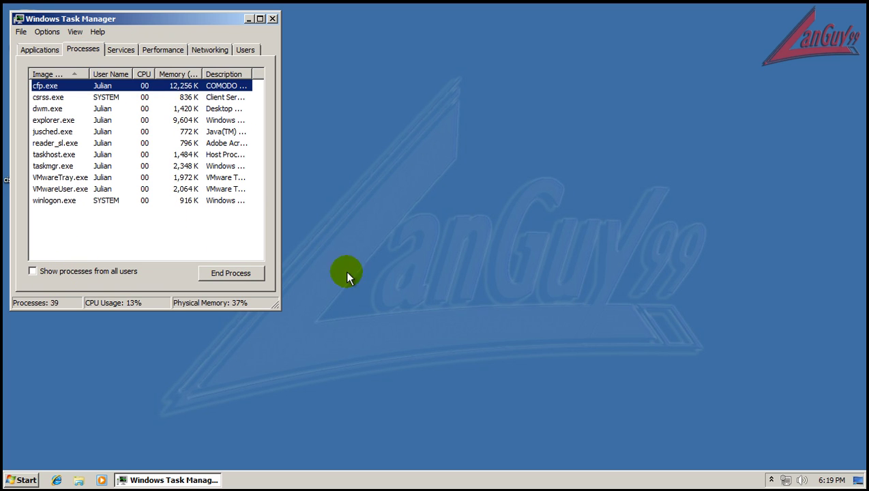
pyautogui.click(249, 273)
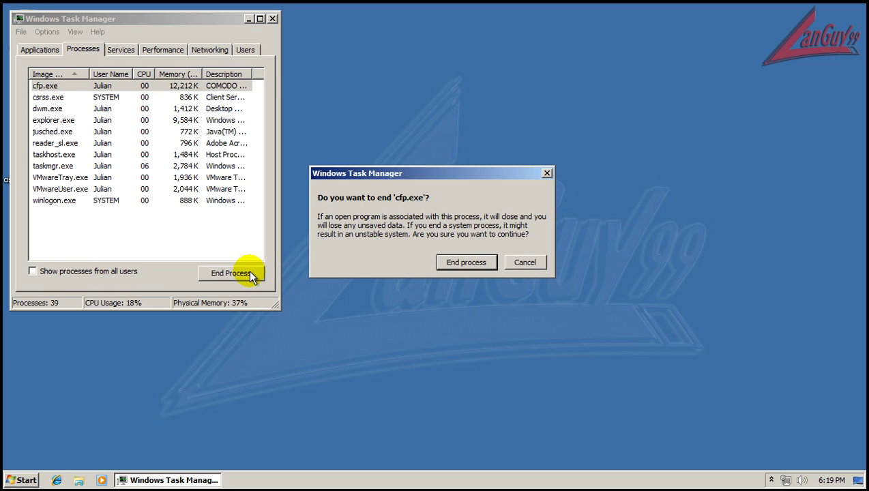
pyautogui.click(524, 265)
pyautogui.click(92, 271)
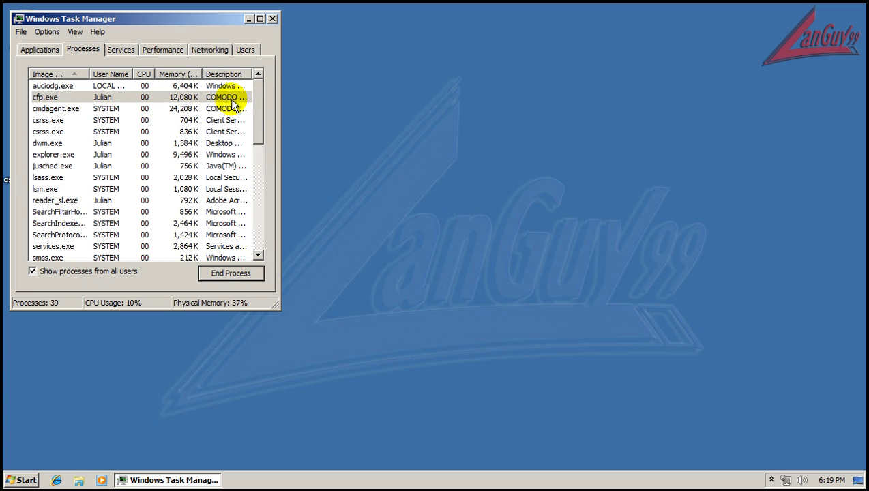
pyautogui.click(175, 111)
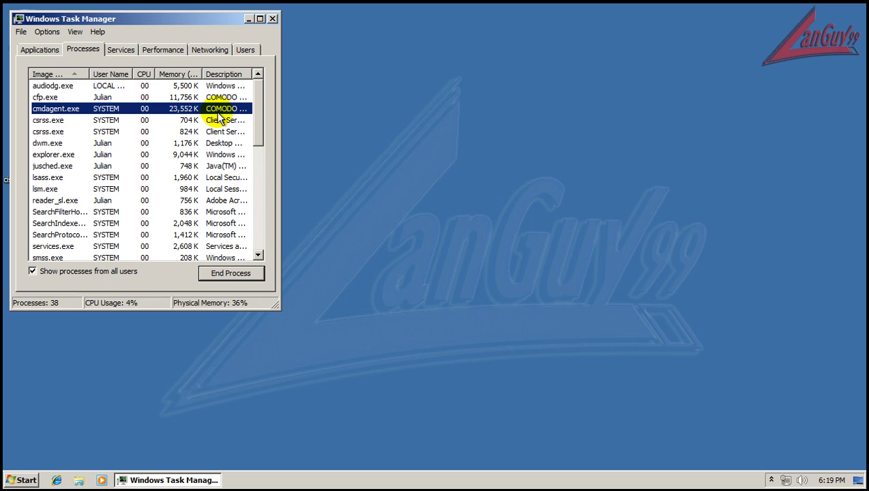
pyautogui.click(272, 18)
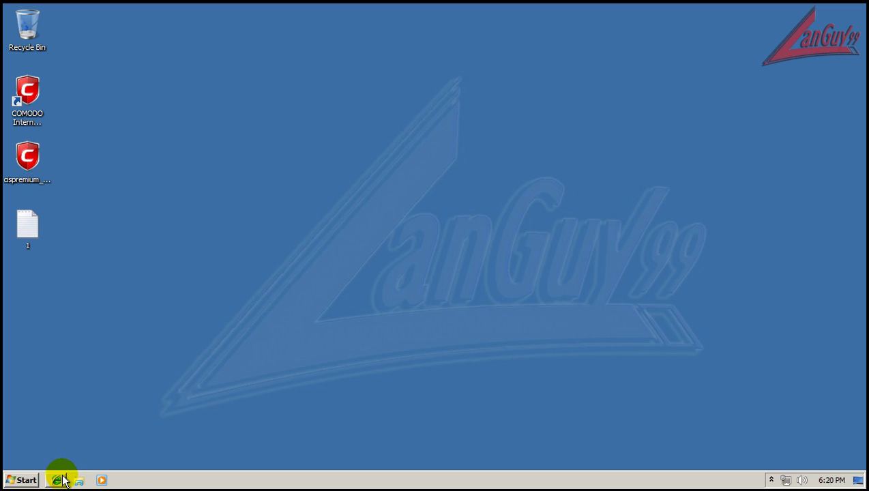
# Open URL list file 1 in Notepad, arrange it beside the browser, and select the first URL.
pyautogui.click(25, 206)
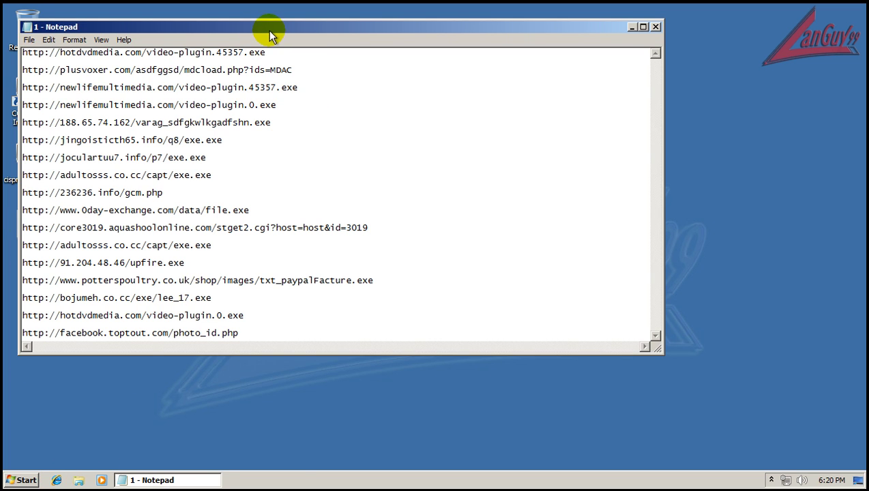
pyautogui.moveTo(268, 30); pyautogui.dragTo(262, 147)
pyautogui.click(275, 27)
pyautogui.moveTo(264, 40); pyautogui.dragTo(563, 24)
pyautogui.click(277, 168)
pyautogui.moveTo(17, 187); pyautogui.dragTo(4, 171)
pyautogui.hotkey('ctrl', 'c')
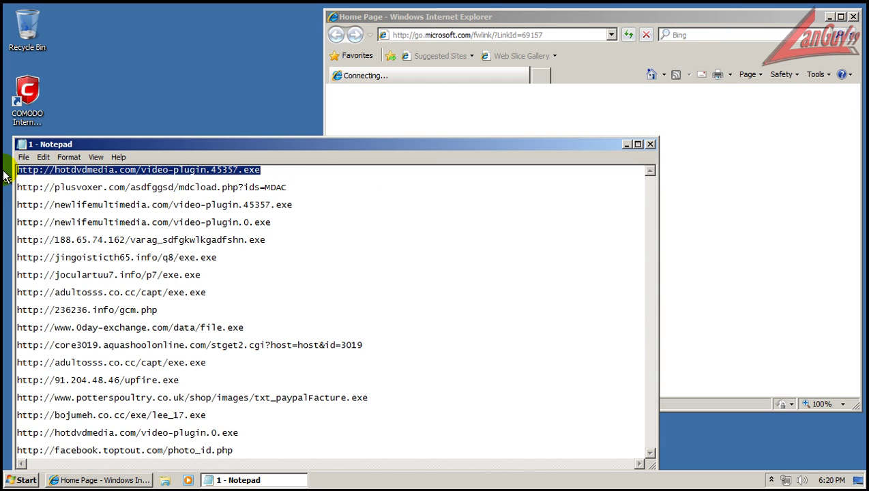
# Load the first URL in IE, run video-plugin.45357.exe, and allow its connection without remembering.
pyautogui.click(505, 36)
pyautogui.hotkey('ctrl', 'v')
pyautogui.press('Return')
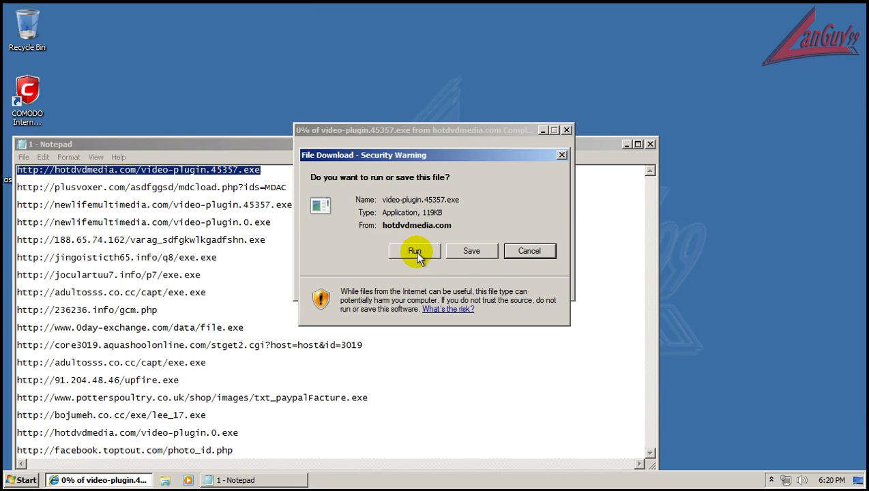
pyautogui.click(415, 252)
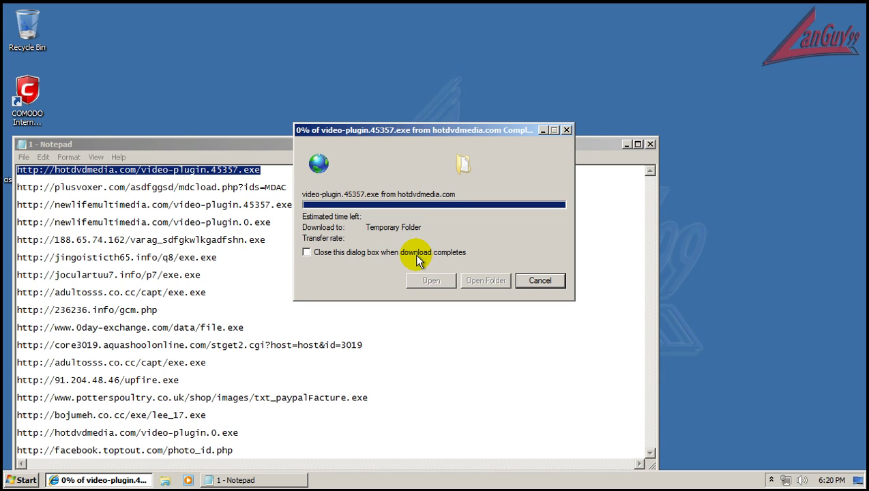
pyautogui.click(428, 237)
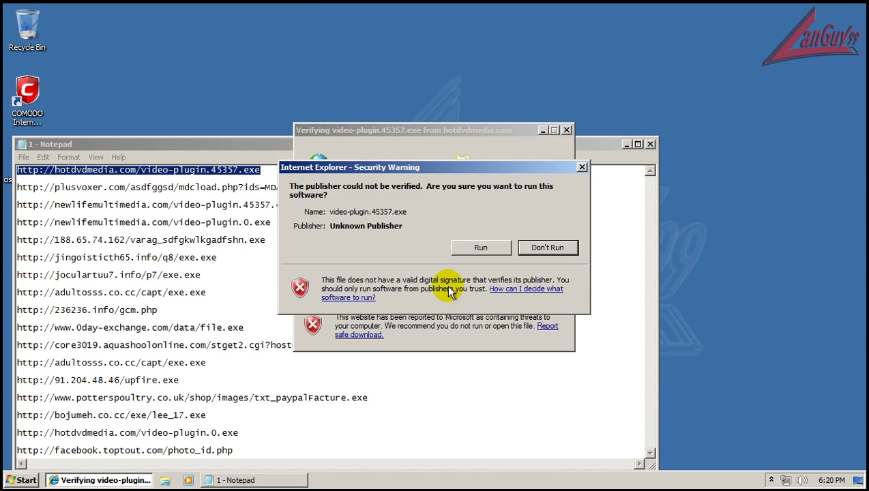
pyautogui.click(476, 249)
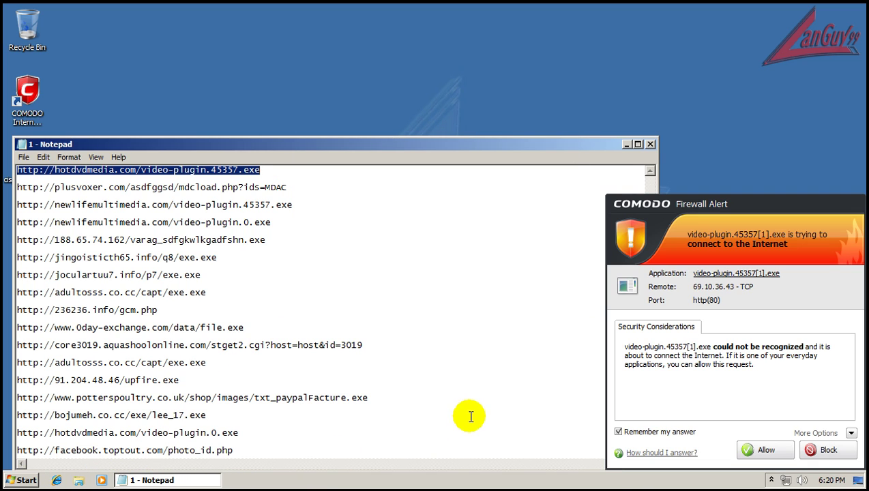
pyautogui.click(666, 433)
pyautogui.click(760, 449)
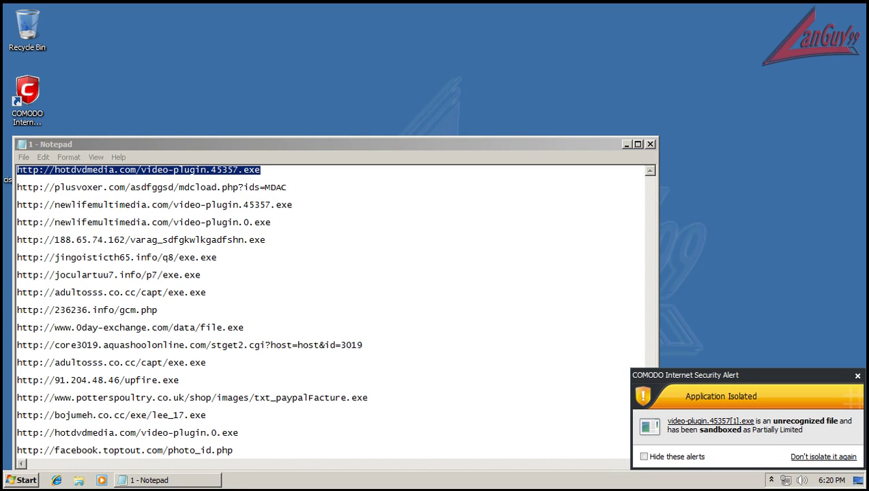
# Select the second malware URL in the Notepad list.
pyautogui.click(57, 480)
pyautogui.click(284, 187)
pyautogui.hotkey('shift', 'Home')
pyautogui.hotkey('ctrl', 'c')
# Load the plusvoxer URL in IE and run the downloaded ge80da.exe past both warnings.
pyautogui.click(501, 39)
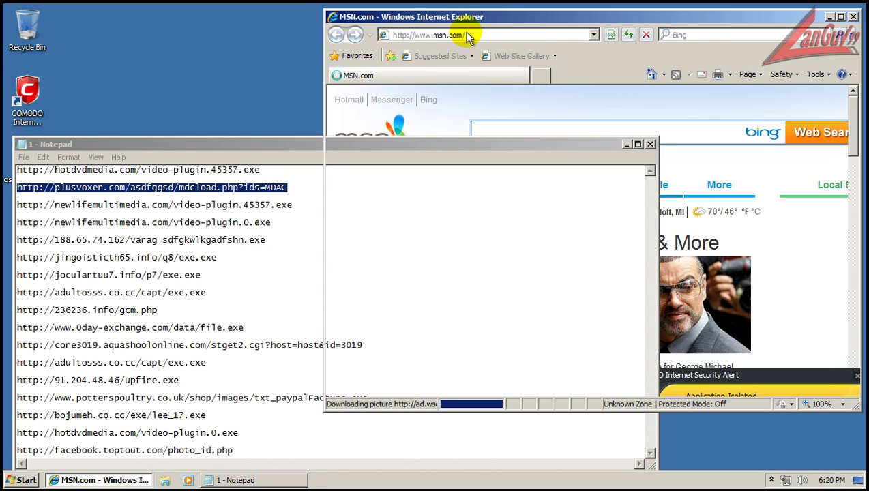
pyautogui.click(490, 39)
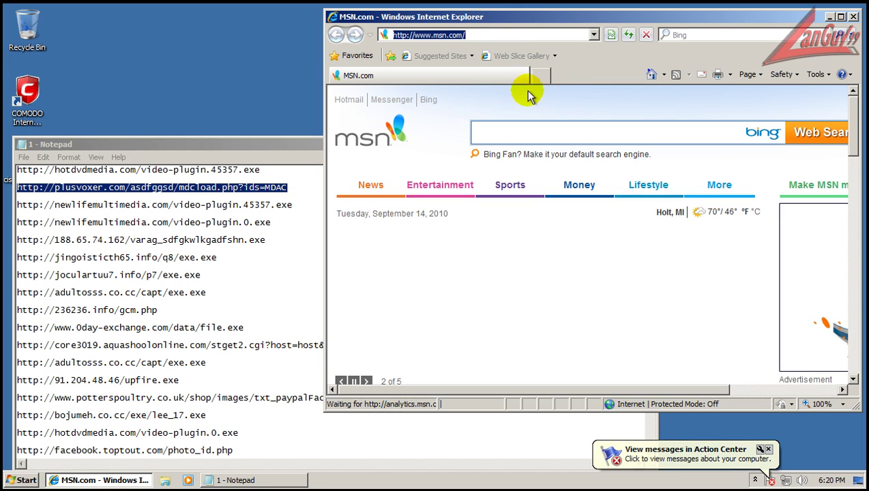
pyautogui.click(513, 36)
pyautogui.hotkey('ctrl', 'a')
pyautogui.hotkey('ctrl', 'v')
pyautogui.press('Return')
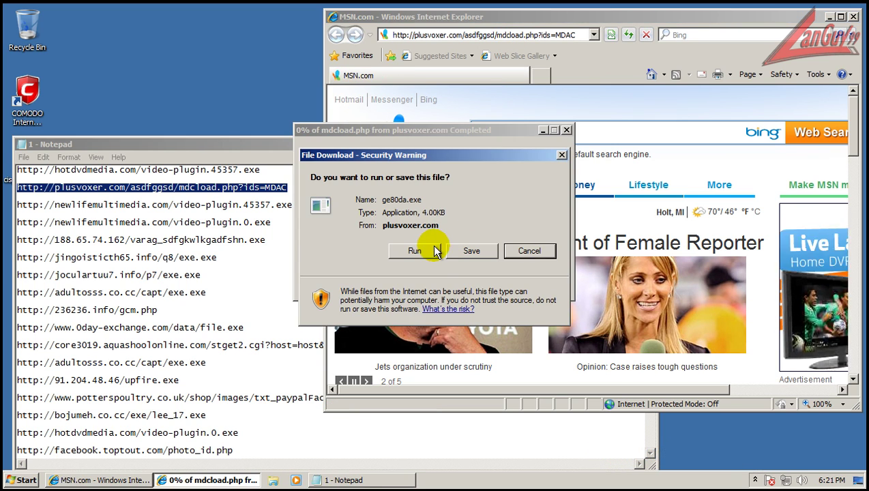
pyautogui.click(434, 248)
pyautogui.click(483, 249)
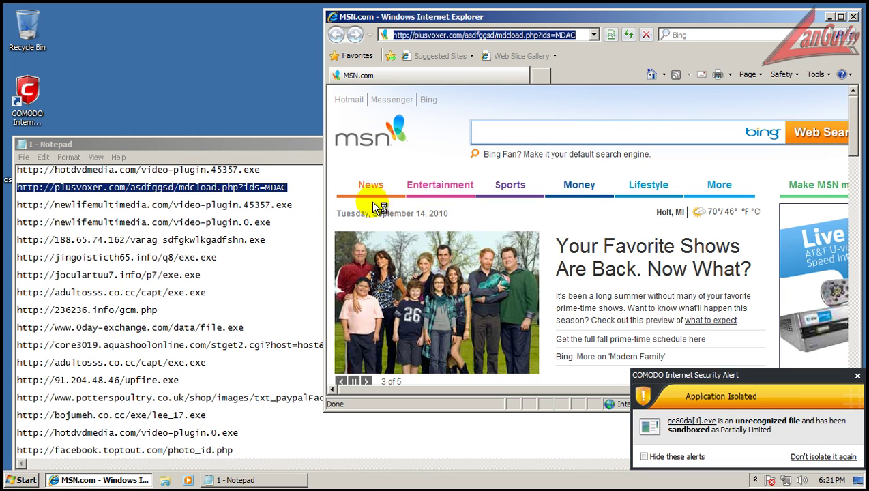
# Select the third URL in Notepad and tick Remember my answer in the COMODO alert.
pyautogui.click(298, 205)
pyautogui.hotkey('shift', 'Home')
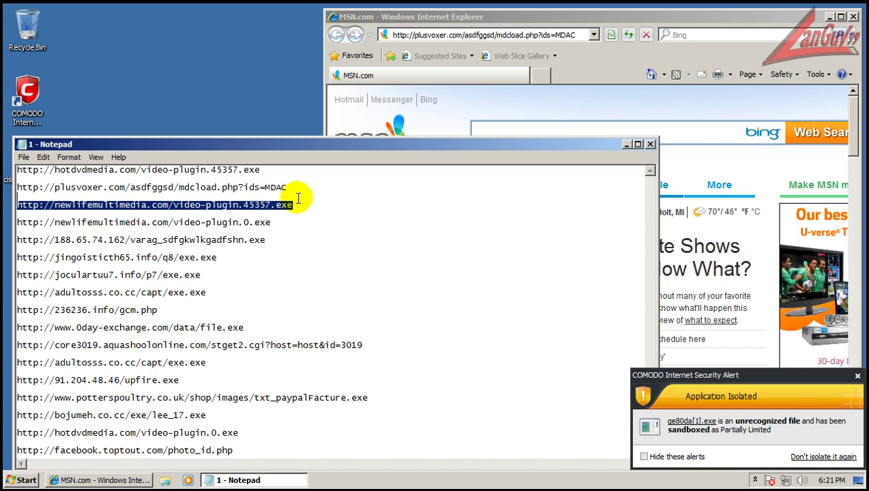
pyautogui.click(462, 33)
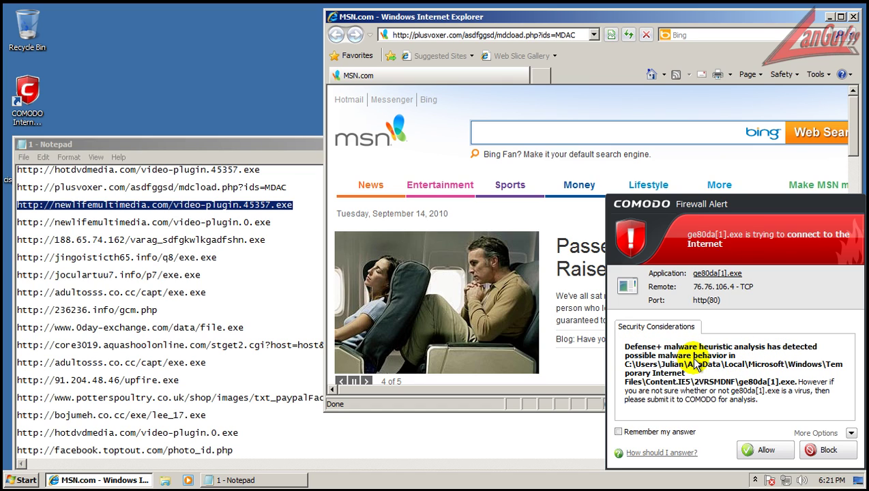
pyautogui.click(687, 432)
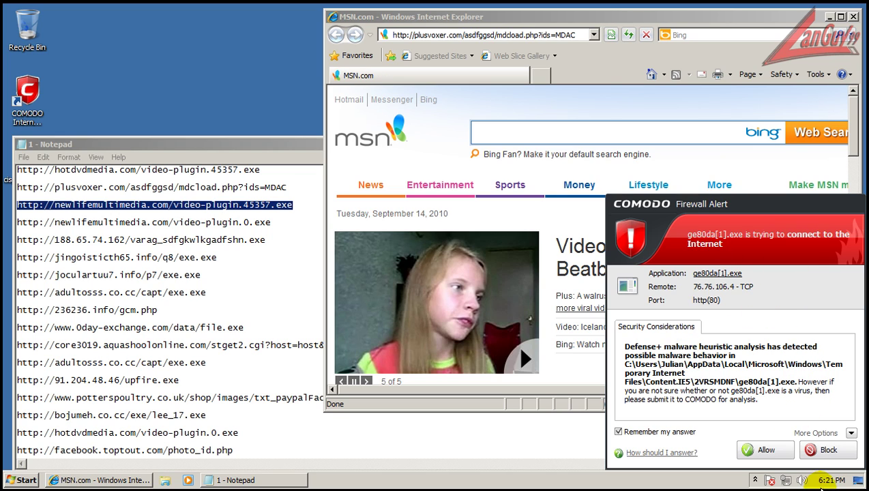
# Block the sample's internet connection, close the isolation alert and the crashed getMdac sample.
pyautogui.click(827, 451)
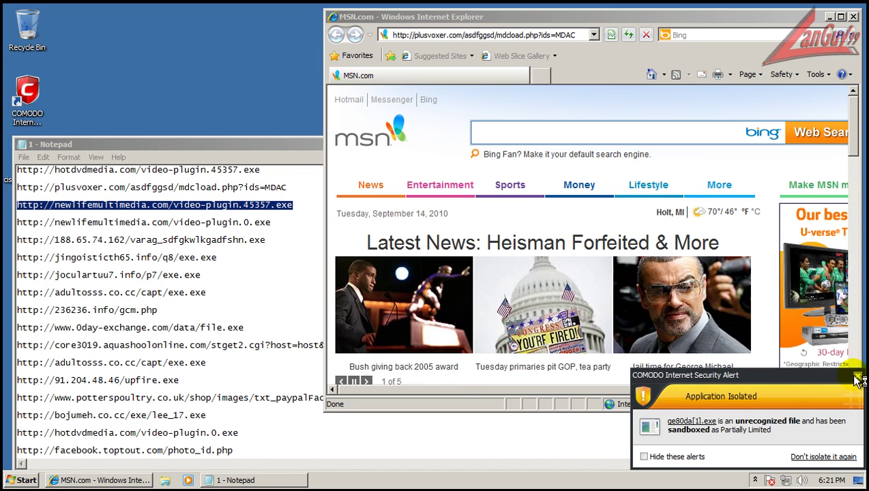
pyautogui.click(857, 378)
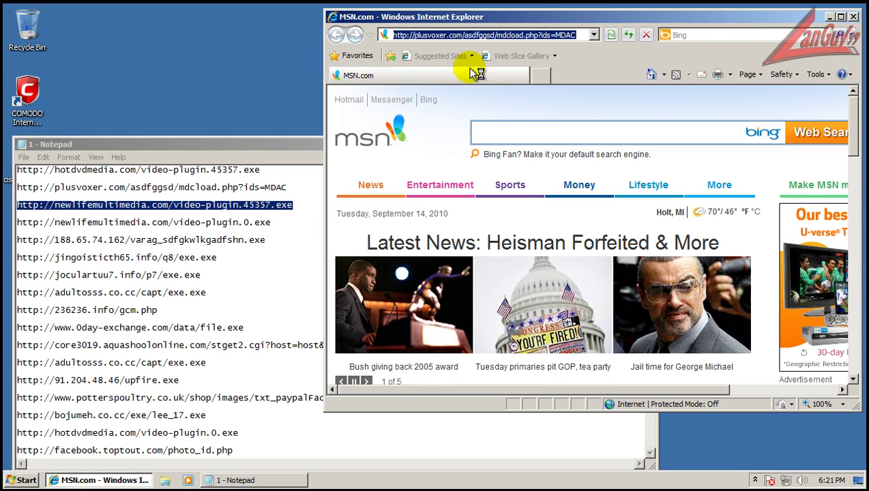
pyautogui.click(396, 247)
# Load the newlifemultimedia video-plugin.45357.exe link in Internet Explorer.
pyautogui.click(294, 205)
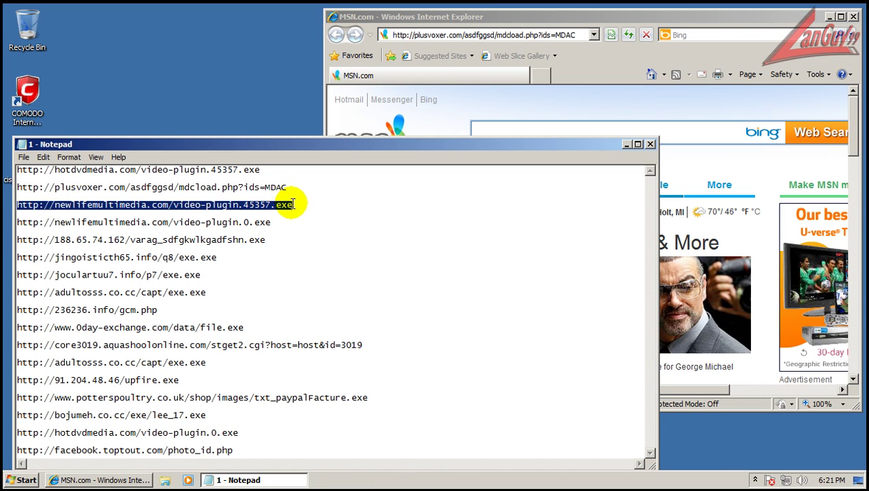
pyautogui.press('Left')
pyautogui.keyDown('shift'); pyautogui.click(294, 205); pyautogui.keyUp('shift')
pyautogui.hotkey('ctrl', 'c')
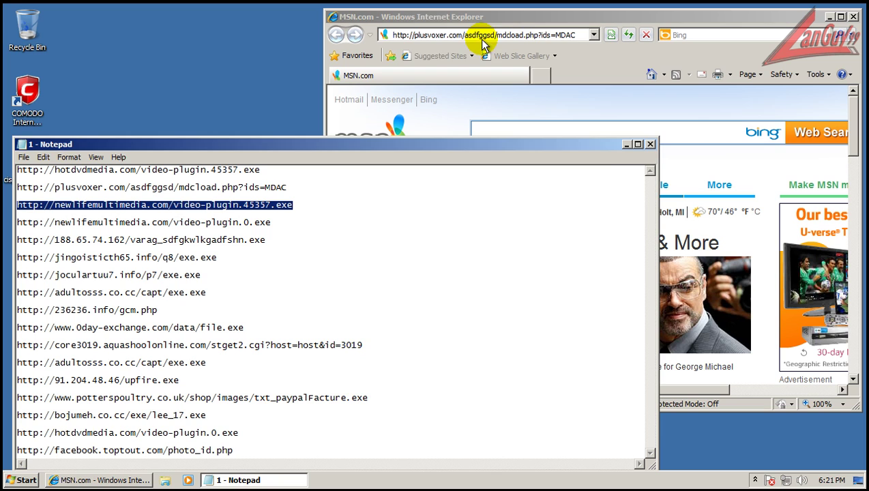
pyautogui.click(526, 35)
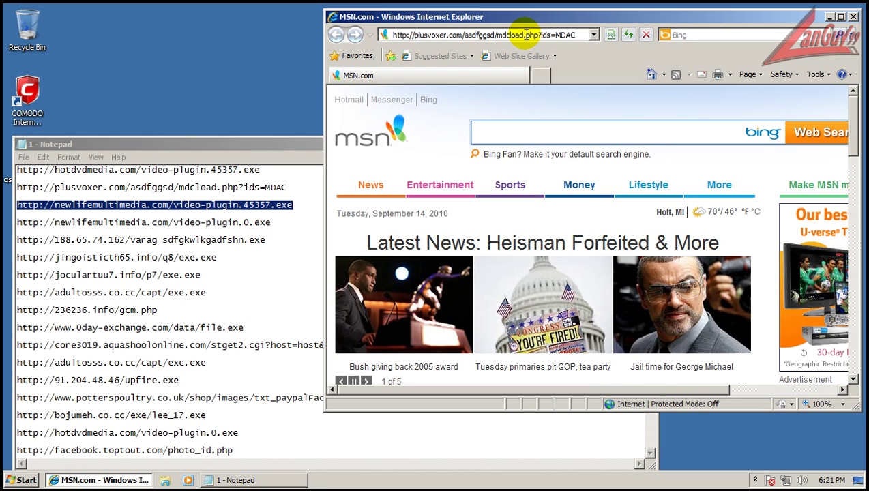
pyautogui.doubleClick(525, 35)
pyautogui.doubleClick(562, 34)
pyautogui.tripleClick(573, 34)
pyautogui.hotkey('ctrl', 'v')
pyautogui.press('Return')
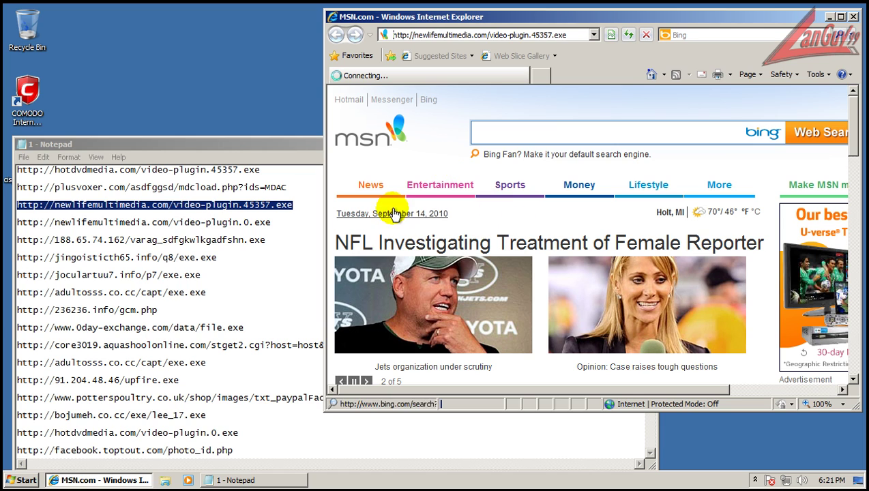
# Select the video-plugin.0.exe link line and open a second browser tab.
pyautogui.click(274, 224)
pyautogui.doubleClick(274, 224)
pyautogui.hotkey('ctrl', 'c')
pyautogui.click(486, 76)
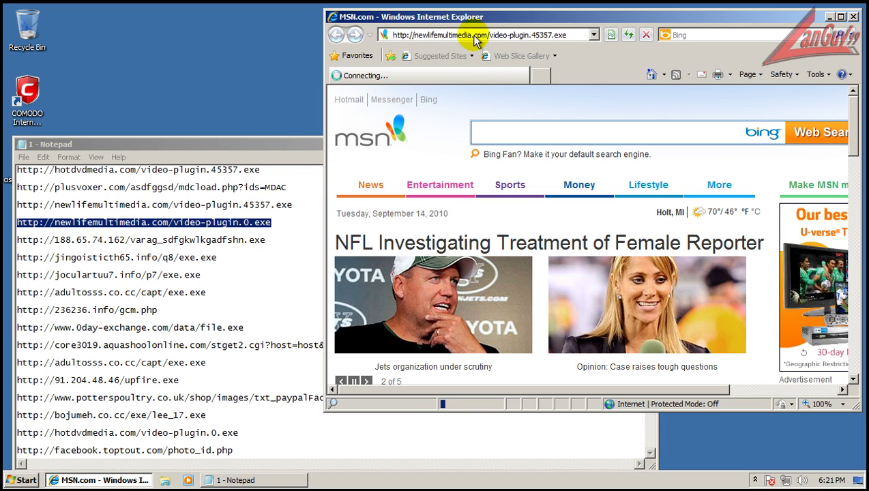
pyautogui.click(539, 76)
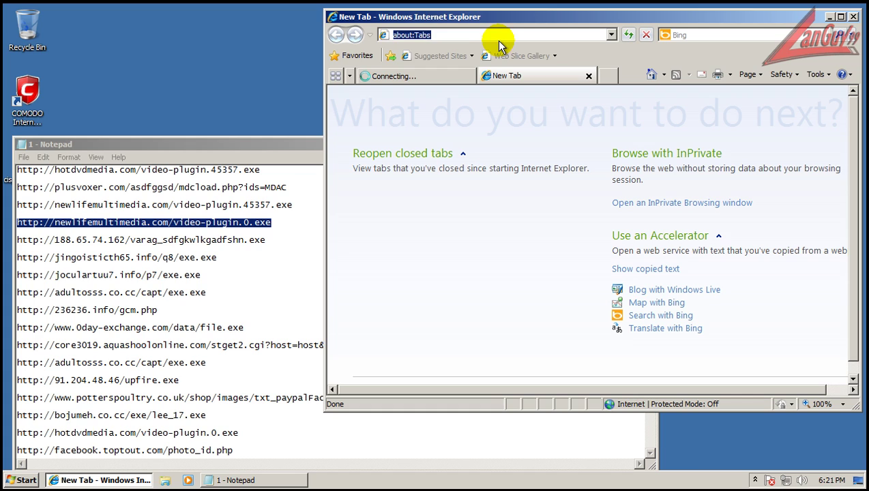
# Load video-plugin.0.exe in the new tab and the varag_sdfgkwlkgadfshn.exe link in the first tab.
pyautogui.hotkey('ctrl', 'v')
pyautogui.press('Return')
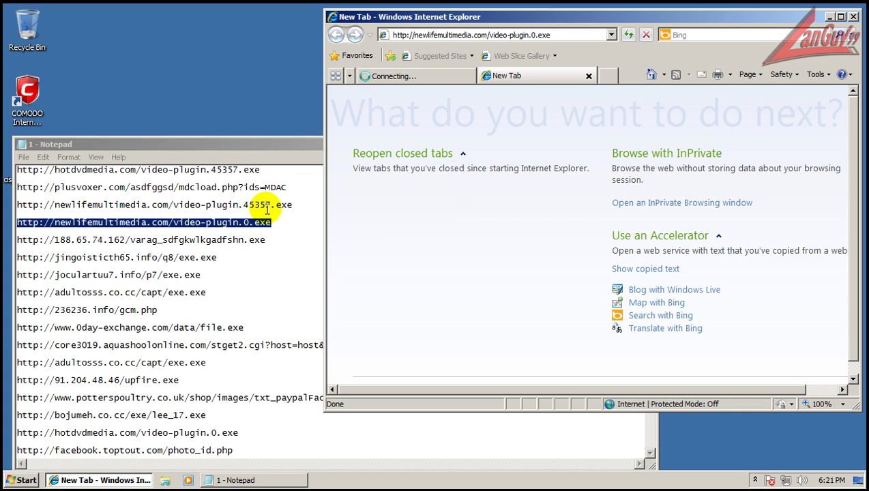
pyautogui.click(266, 235)
pyautogui.hotkey('shift', 'Home')
pyautogui.hotkey('ctrl', 'c')
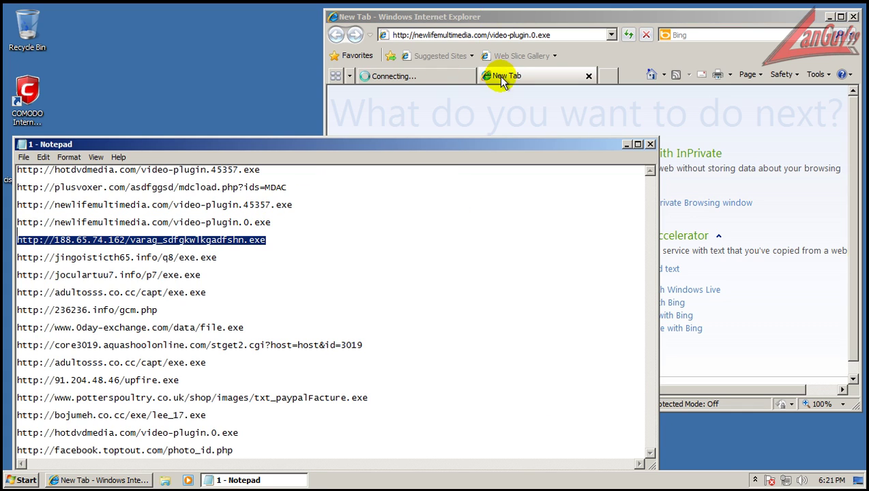
pyautogui.click(445, 75)
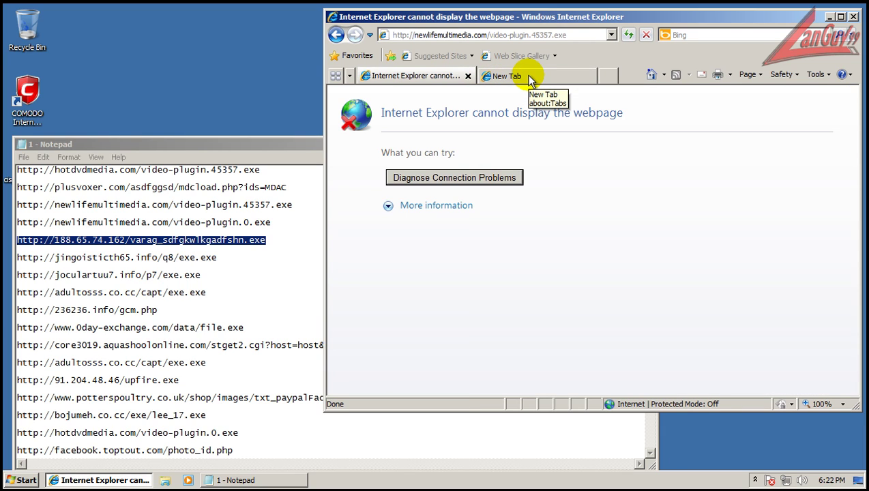
pyautogui.click(459, 34)
pyautogui.hotkey('ctrl', 'v')
pyautogui.press('Return')
# Run the downloaded varag_sdfgkwlkgadfshn.exe from the security prompt.
pyautogui.click(520, 77)
pyautogui.click(451, 75)
pyautogui.click(315, 155)
pyautogui.click(410, 251)
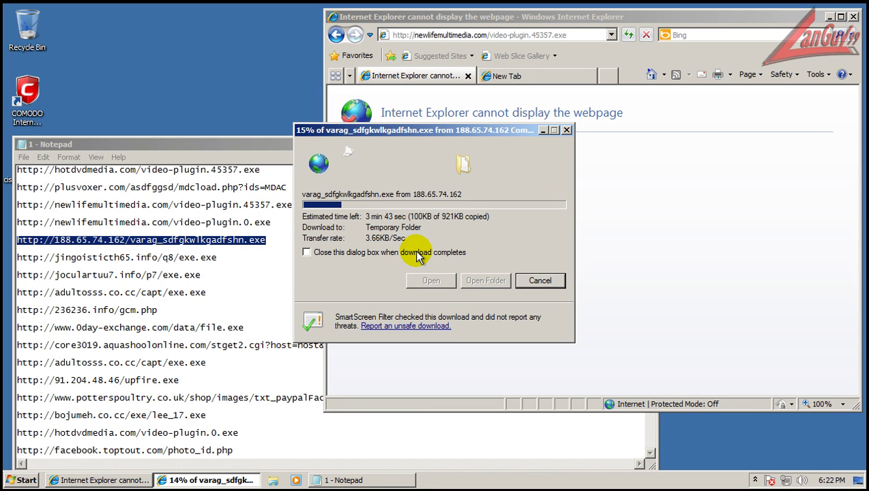
# Reload the video-plugin.0.exe link in the second tab and let the downloaded file run.
pyautogui.doubleClick(273, 218)
pyautogui.hotkey('ctrl', 'c')
pyautogui.click(508, 75)
pyautogui.click(524, 35)
pyautogui.hotkey('ctrl', 'v')
pyautogui.press('Return')
pyautogui.hotkey('ctrl', 'v')
pyautogui.press('Return')
pyautogui.click(305, 150)
pyautogui.click(456, 224)
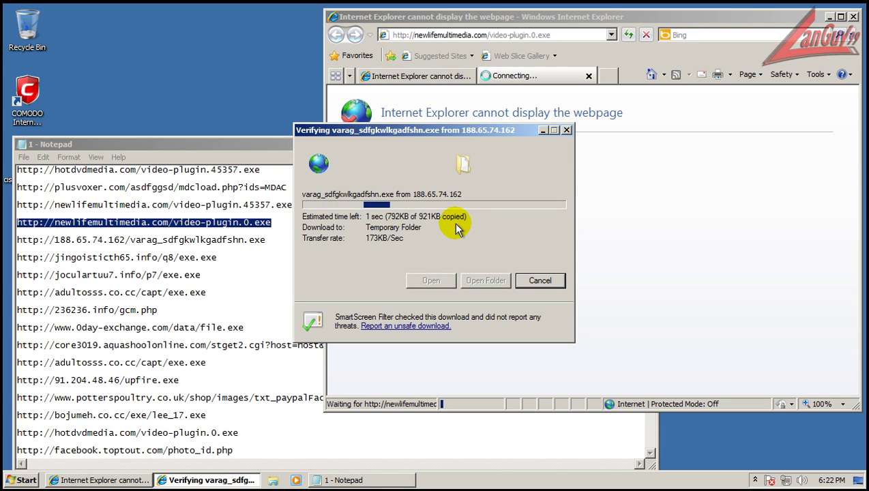
# Load the jingoisticth65.info exe link in the first tab.
pyautogui.click(218, 257)
pyautogui.hotkey('shift', 'Home')
pyautogui.hotkey('ctrl', 'c')
pyautogui.click(437, 76)
pyautogui.click(453, 35)
pyautogui.hotkey('ctrl', 'v')
pyautogui.press('Return')
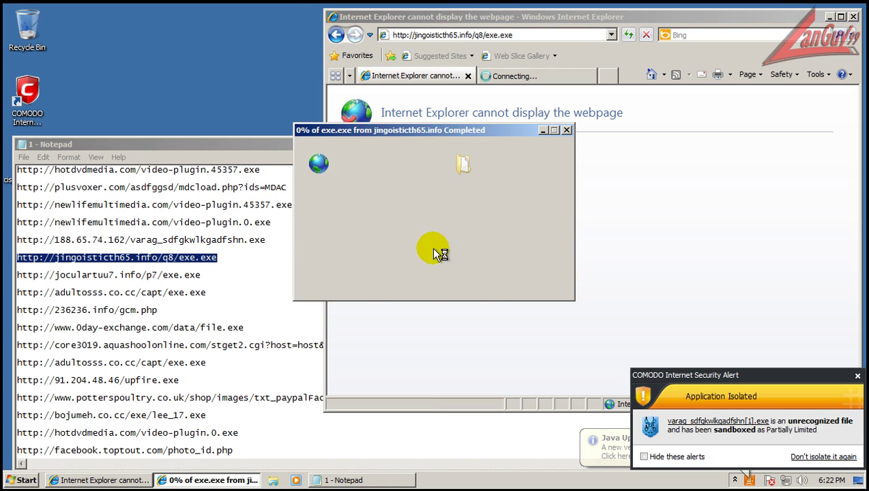
# Run the jingoisticth65 download despite the unsafe warning and close the sandbox alert.
pyautogui.click(415, 251)
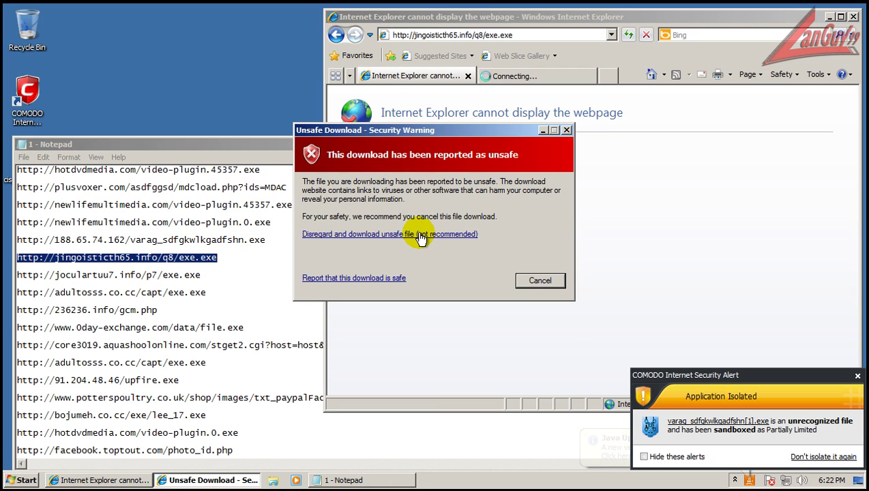
pyautogui.click(421, 235)
pyautogui.click(464, 240)
pyautogui.click(858, 376)
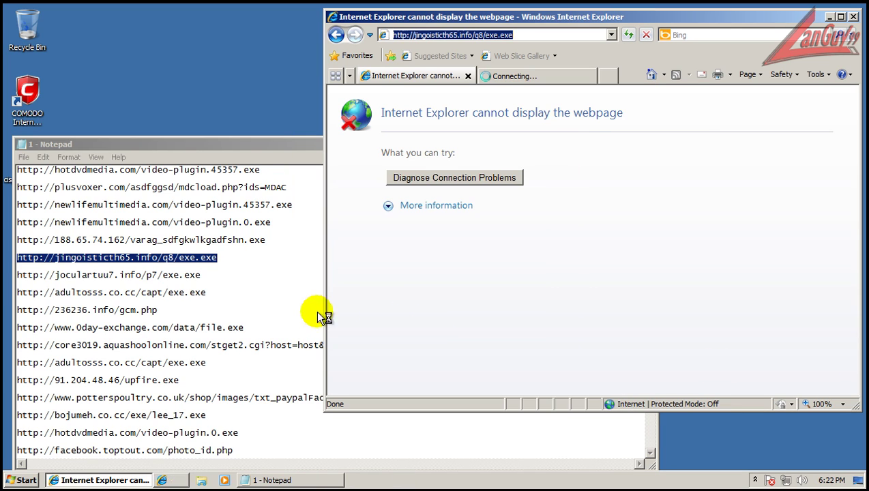
# Load the joculartuu7.info exe link in the second tab and run it despite the unsafe warning.
pyautogui.click(204, 273)
pyautogui.doubleClick(205, 271)
pyautogui.hotkey('ctrl', 'c')
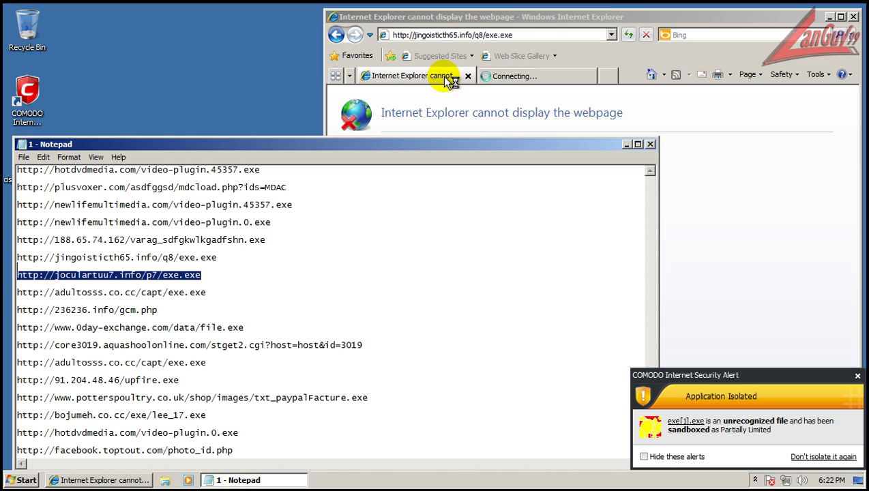
pyautogui.click(530, 76)
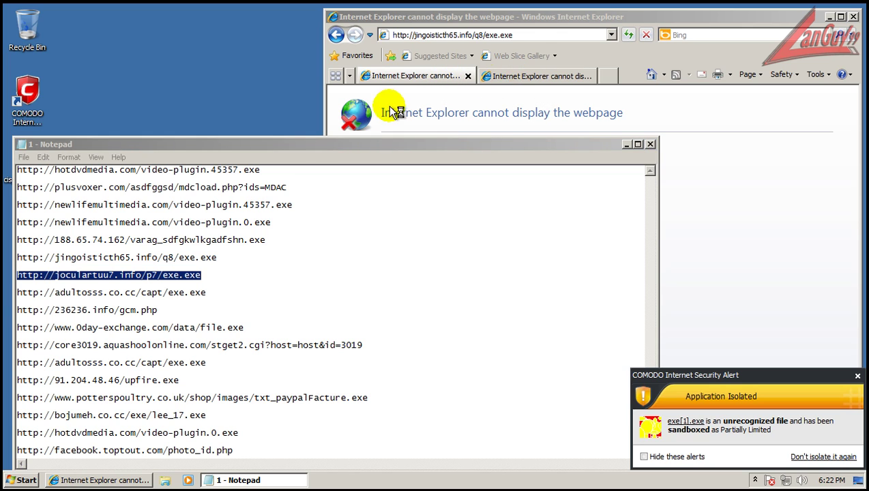
pyautogui.click(522, 35)
pyautogui.hotkey('ctrl', 'v')
pyautogui.press('Return')
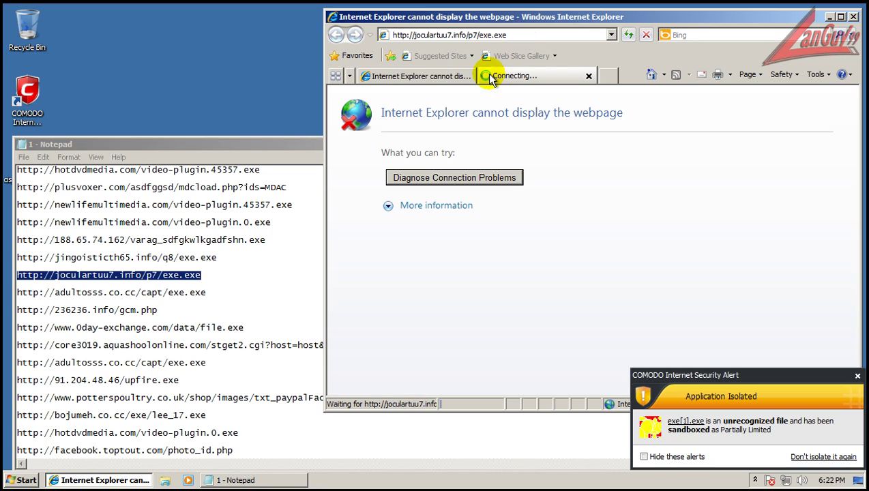
pyautogui.click(415, 251)
pyautogui.click(448, 234)
pyautogui.click(479, 250)
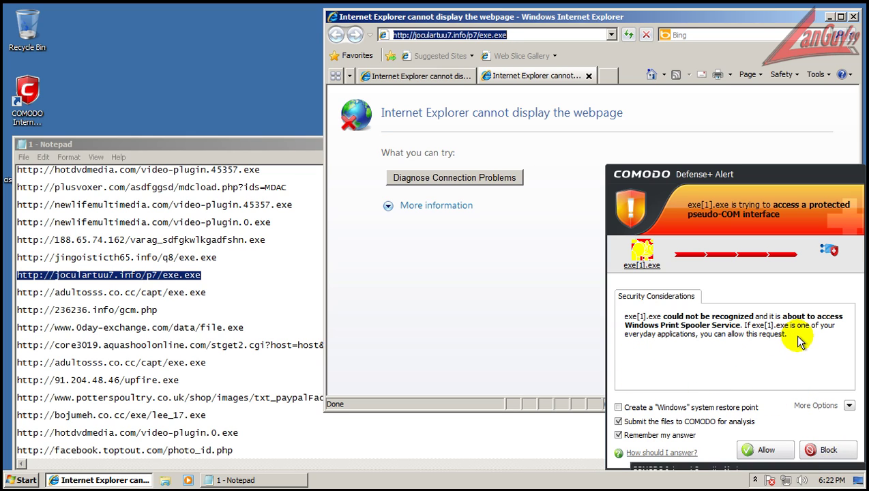
# Dismiss the Application Isolated notice and block exe[1].exe in the Defense+ Print Spooler alert.
pyautogui.click(857, 377)
pyautogui.click(831, 447)
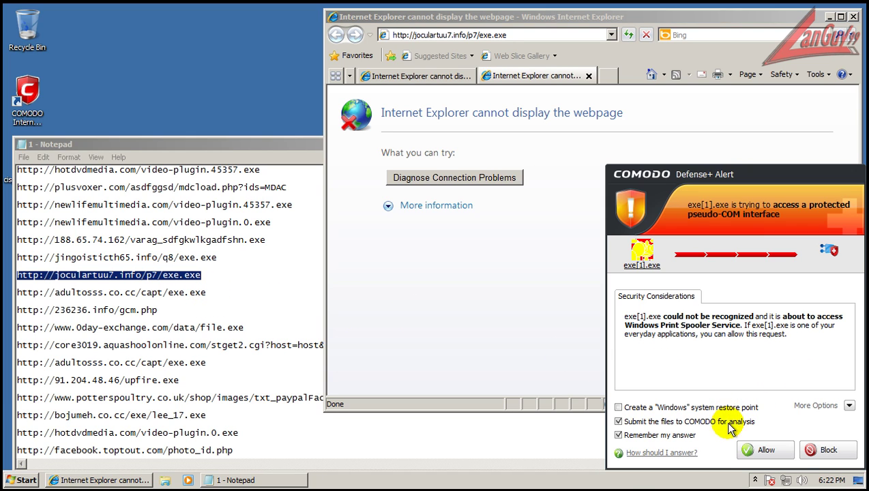
pyautogui.click(823, 450)
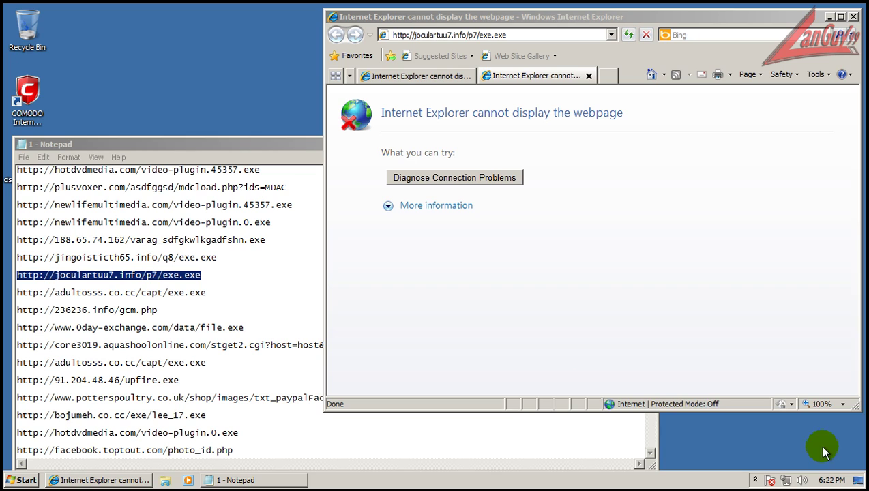
# Load the adultosss.co.cc exe link and run the downloaded sample.
pyautogui.doubleClick(206, 291)
pyautogui.hotkey('ctrl', 'c')
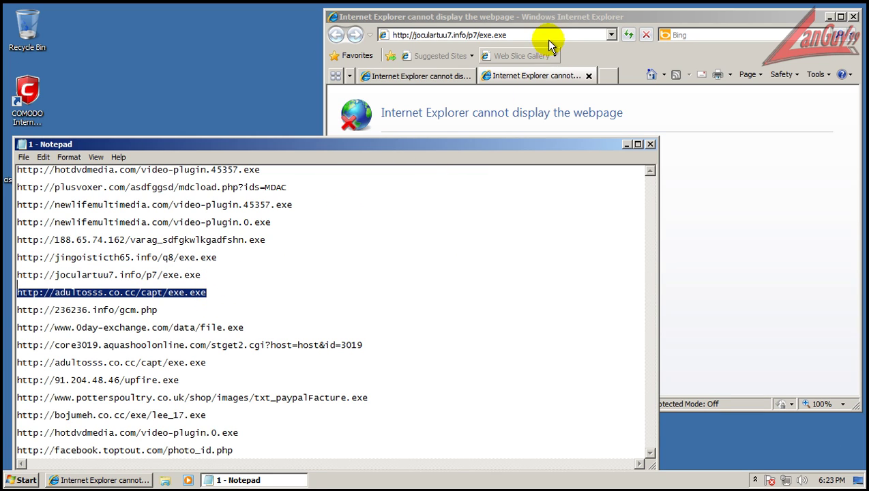
pyautogui.click(548, 38)
pyautogui.hotkey('ctrl', 'v')
pyautogui.press('Return')
pyautogui.click(443, 80)
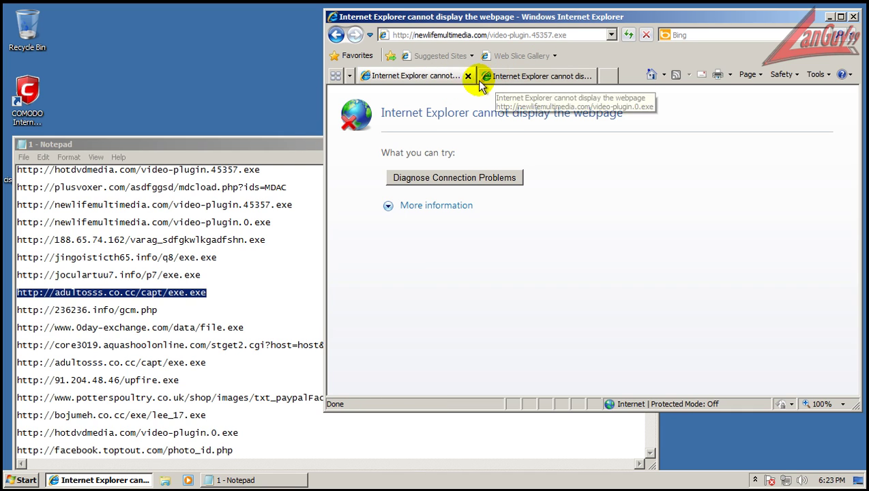
pyautogui.click(399, 249)
pyautogui.click(456, 232)
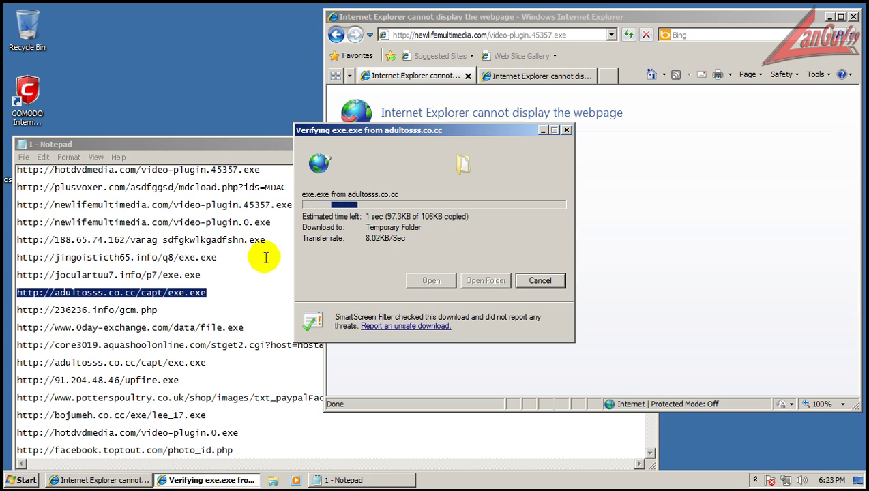
# Load the 236236.info/gcm.php link in the first browser tab.
pyautogui.click(162, 309)
pyautogui.hotkey('shift', 'Home')
pyautogui.hotkey('ctrl', 'c')
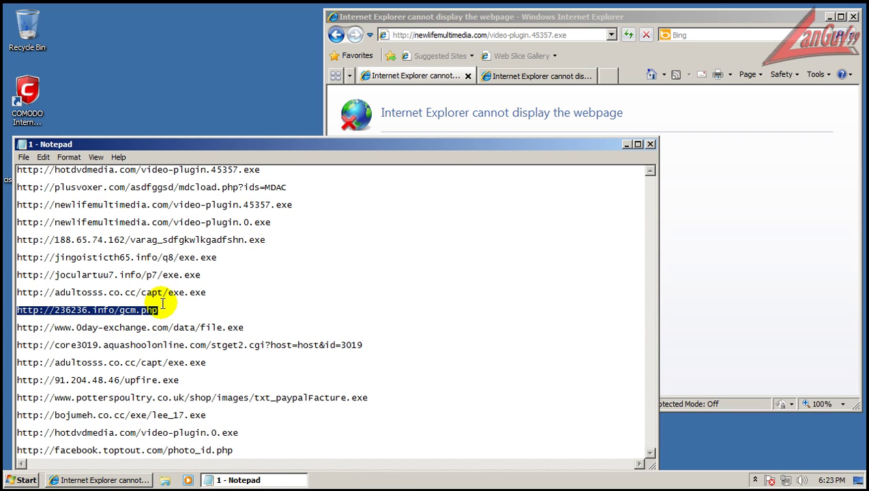
pyautogui.click(526, 21)
pyautogui.click(512, 75)
pyautogui.click(442, 76)
pyautogui.click(462, 35)
pyautogui.hotkey('ctrl', 'v')
pyautogui.press('Return')
# Close the second tab, select the 0day-exchange file.exe link, and open a new tab.
pyautogui.click(581, 76)
pyautogui.click(591, 76)
pyautogui.moveTo(256, 327); pyautogui.dragTo(248, 313)
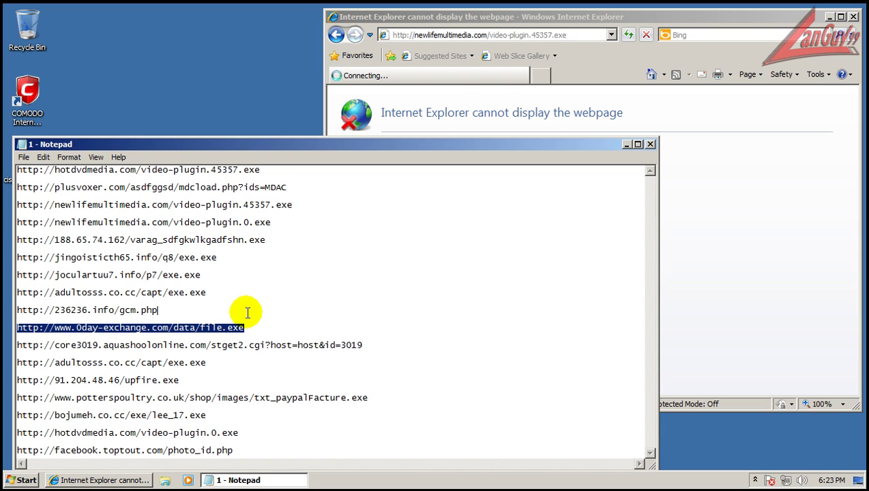
pyautogui.click(496, 39)
pyautogui.click(542, 77)
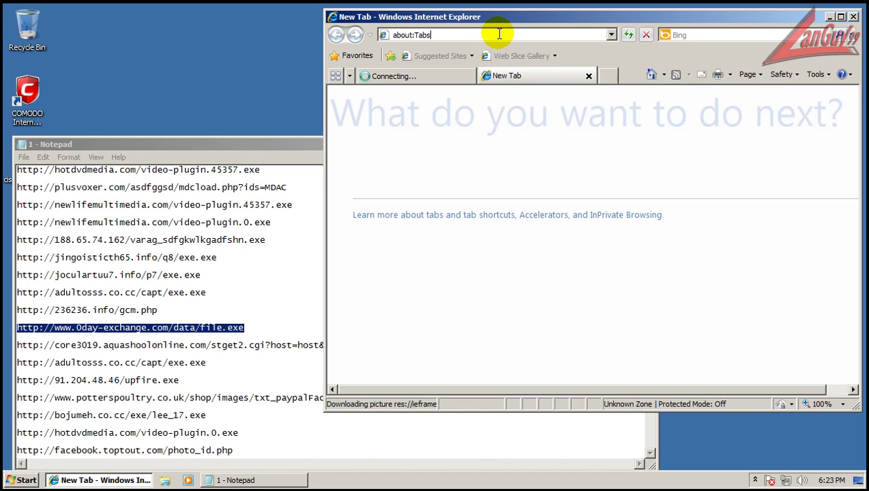
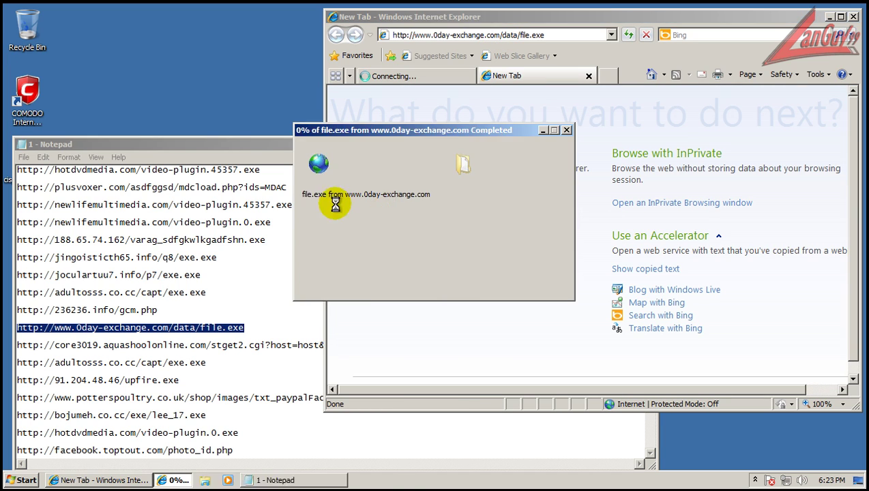
# Run the downloaded file.exe past both security warnings, then return to the Notepad URL list.
pyautogui.click(412, 251)
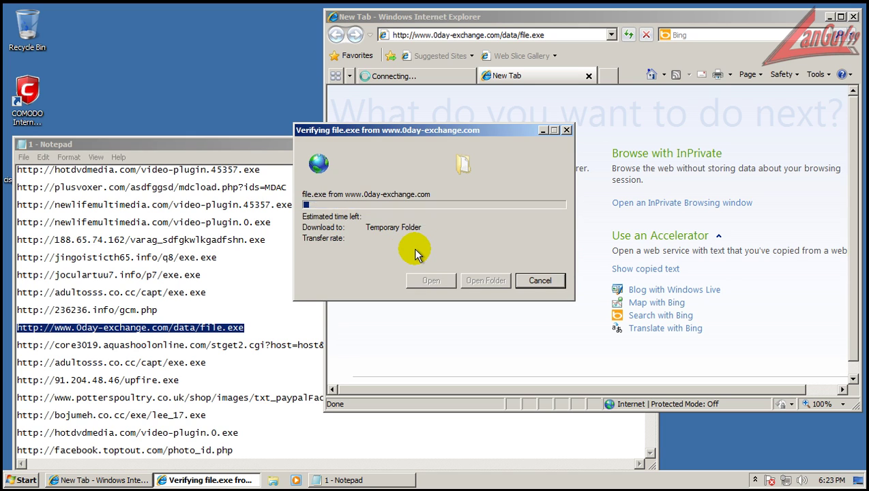
pyautogui.click(499, 238)
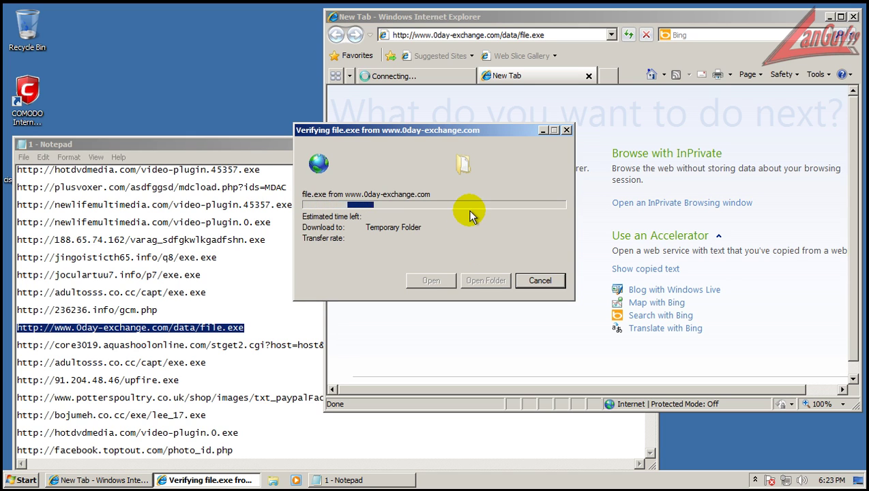
pyautogui.click(258, 345)
# Copy the core3019 stget2.cgi URL from Notepad and load it in Internet Explorer.
pyautogui.click(367, 341)
pyautogui.hotkey('shift', 'Home')
pyautogui.hotkey('ctrl', 'c')
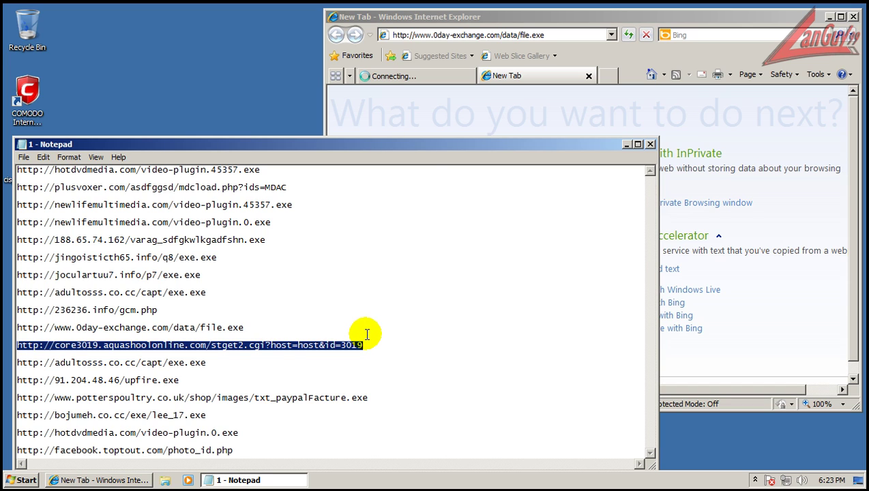
pyautogui.click(503, 75)
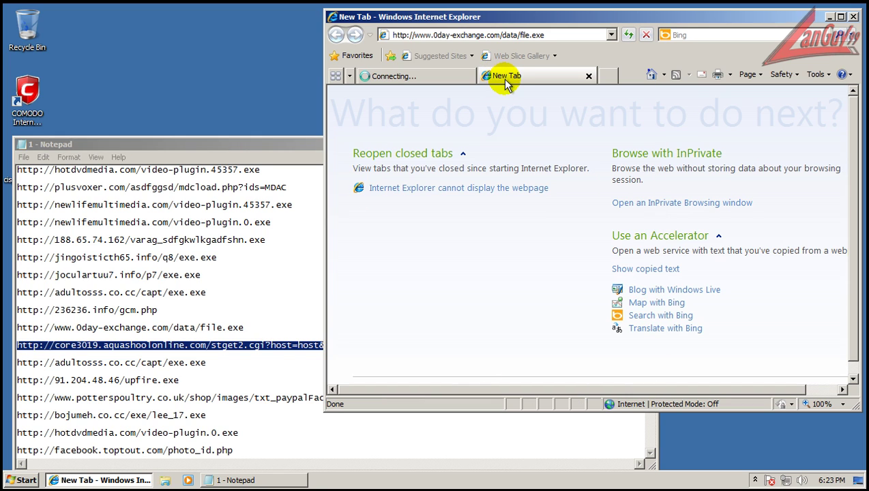
pyautogui.click(502, 35)
pyautogui.hotkey('ctrl', 'v')
pyautogui.press('Return')
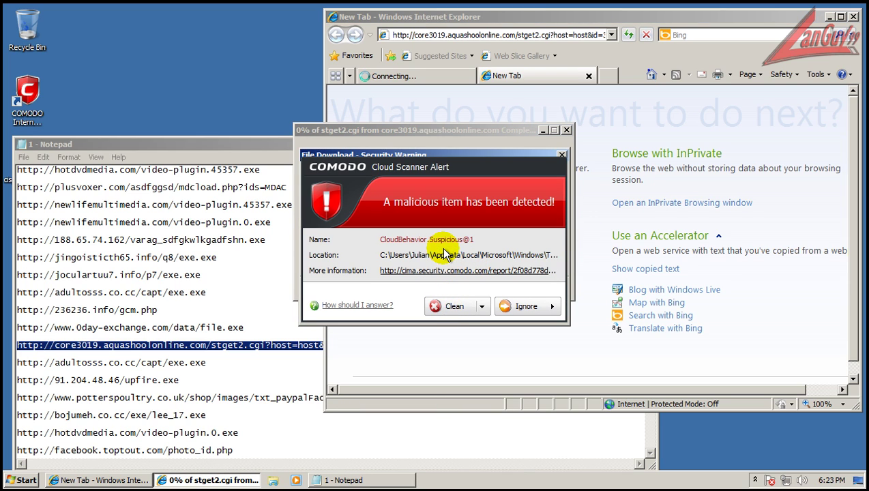
# Run the PC_protect.exe download and clean each item Comodo flags as malicious.
pyautogui.click(453, 306)
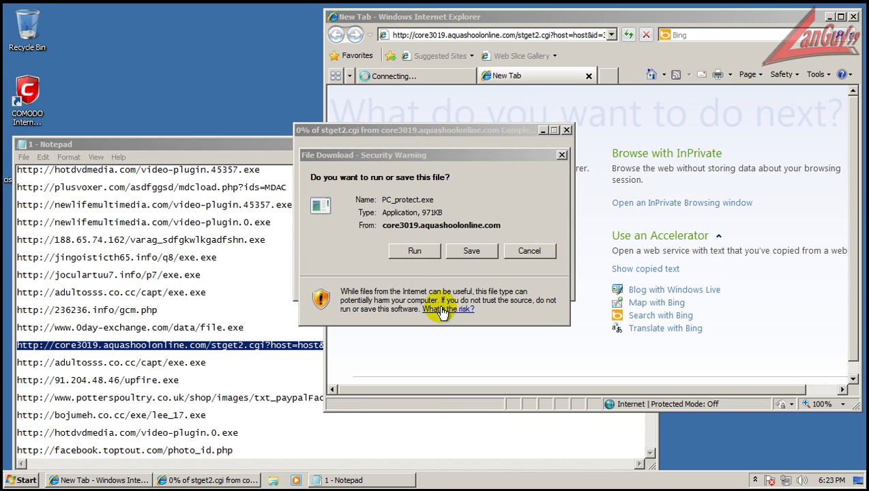
pyautogui.click(409, 251)
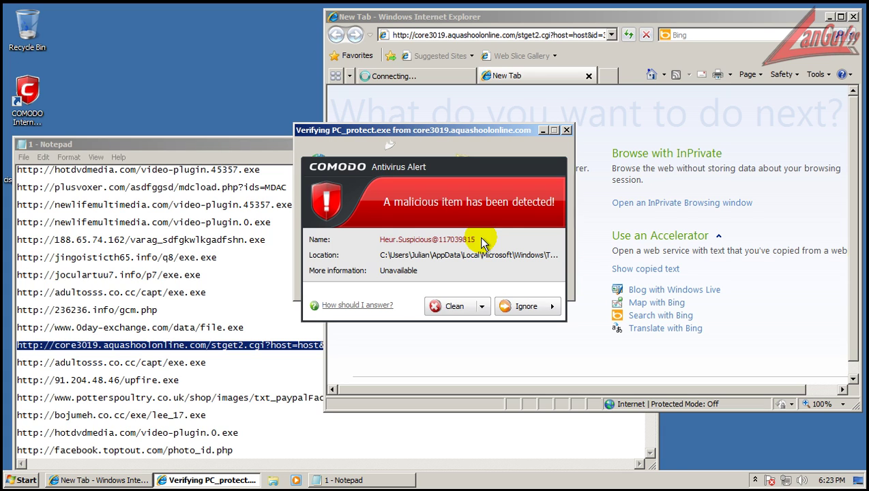
pyautogui.click(445, 309)
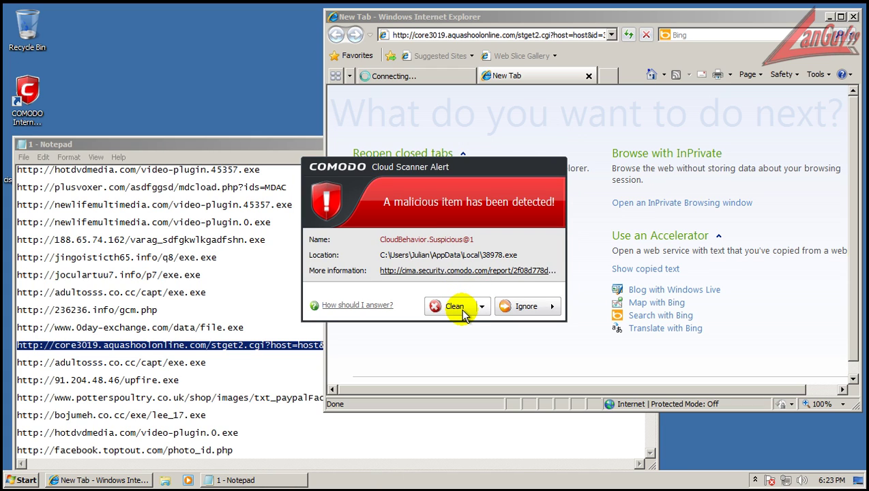
pyautogui.click(461, 308)
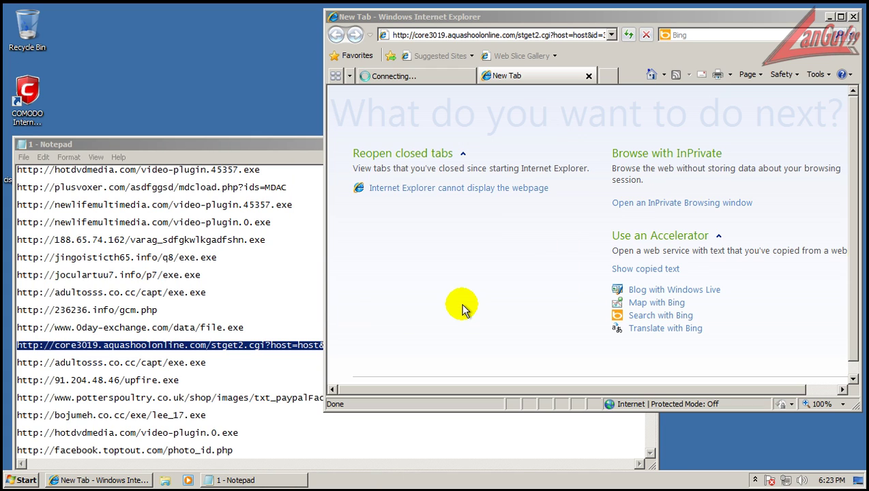
# Load the adultosss URL from Notepad and run exe.exe despite the unknown publisher.
pyautogui.click(213, 362)
pyautogui.hotkey('shift', 'Home')
pyautogui.hotkey('ctrl', 'c')
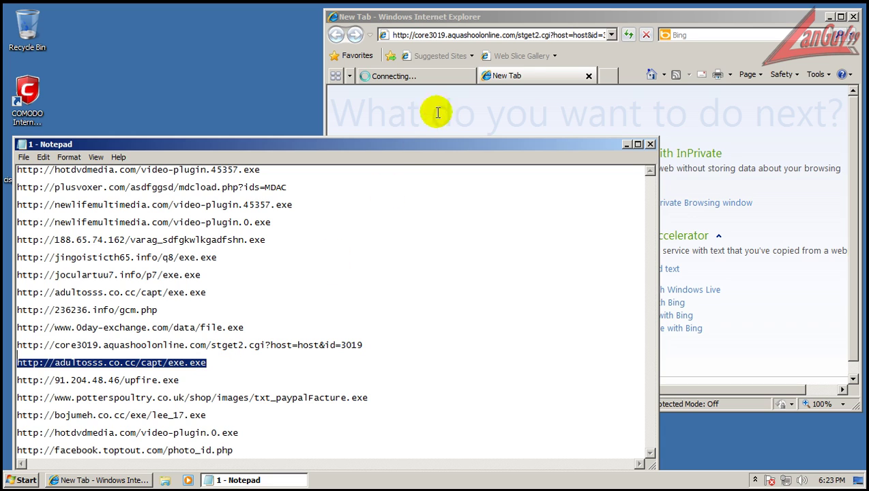
pyautogui.click(497, 73)
pyautogui.click(534, 36)
pyautogui.hotkey('ctrl', 'v')
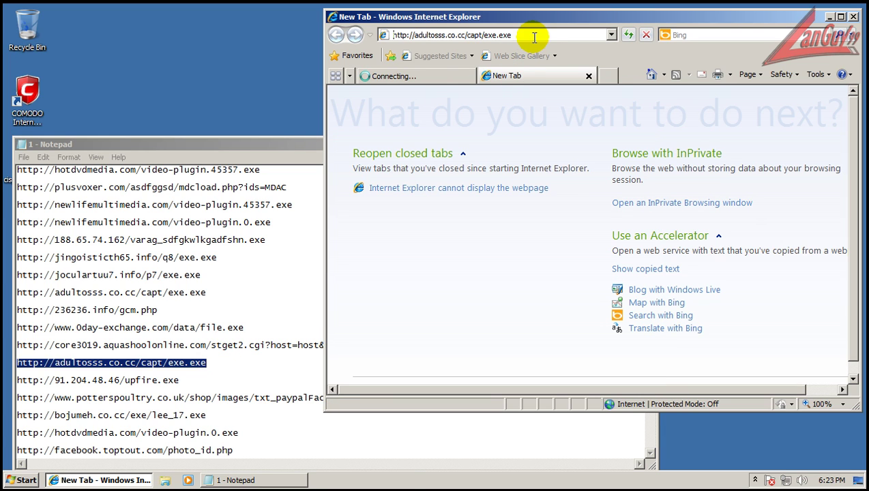
pyautogui.press('Return')
pyautogui.click(409, 250)
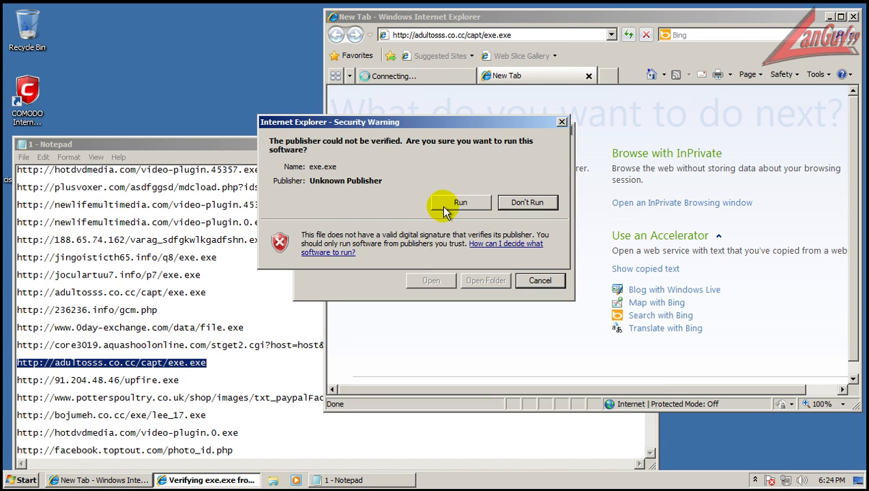
pyautogui.click(445, 208)
pyautogui.click(418, 78)
pyautogui.click(180, 380)
pyautogui.hotkey('shift', 'Home')
pyautogui.hotkey('ctrl', 'c')
pyautogui.click(442, 92)
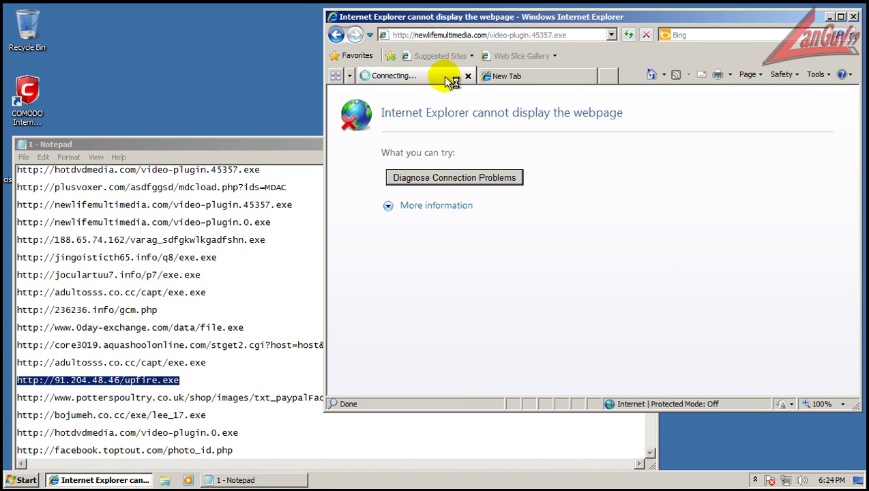
pyautogui.click(456, 35)
pyautogui.hotkey('ctrl', 'v')
pyautogui.press('Return')
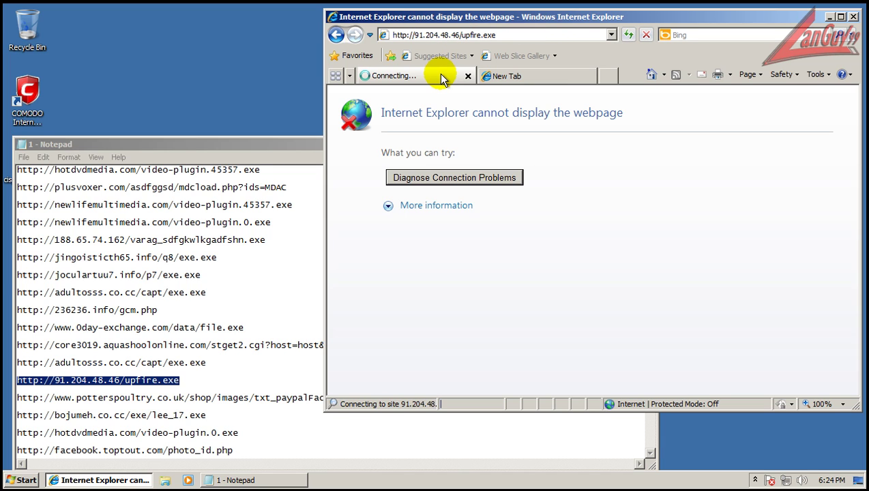
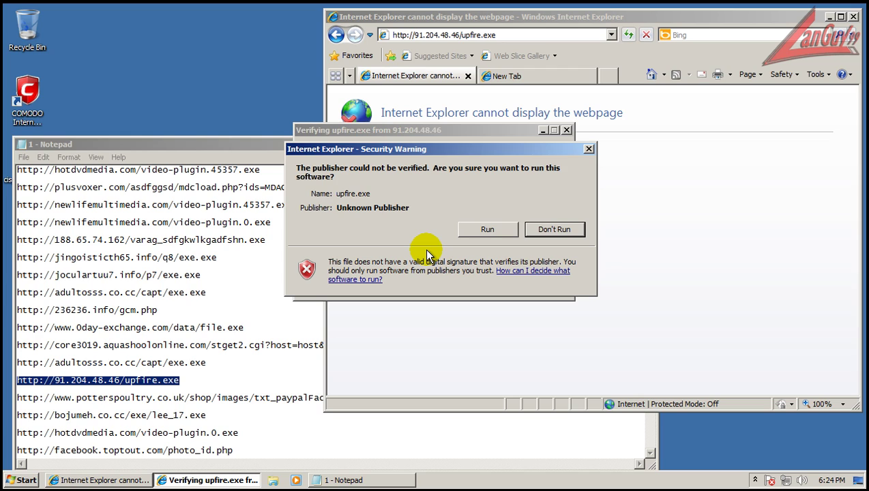
# Run the unverified upfire.exe download in Internet Explorer.
pyautogui.click(481, 228)
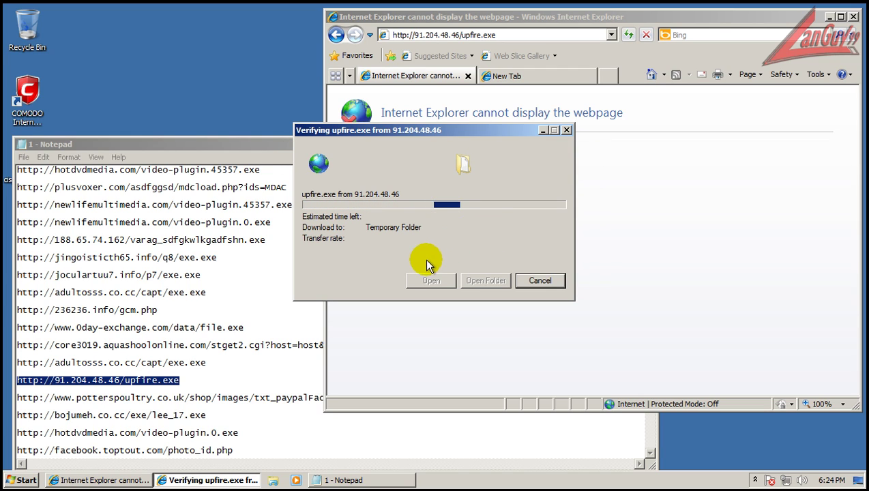
pyautogui.click(509, 76)
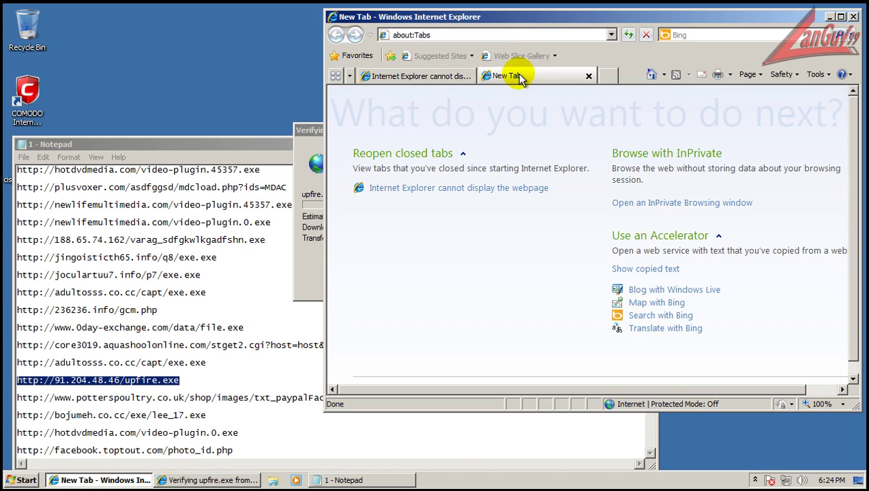
pyautogui.click(449, 77)
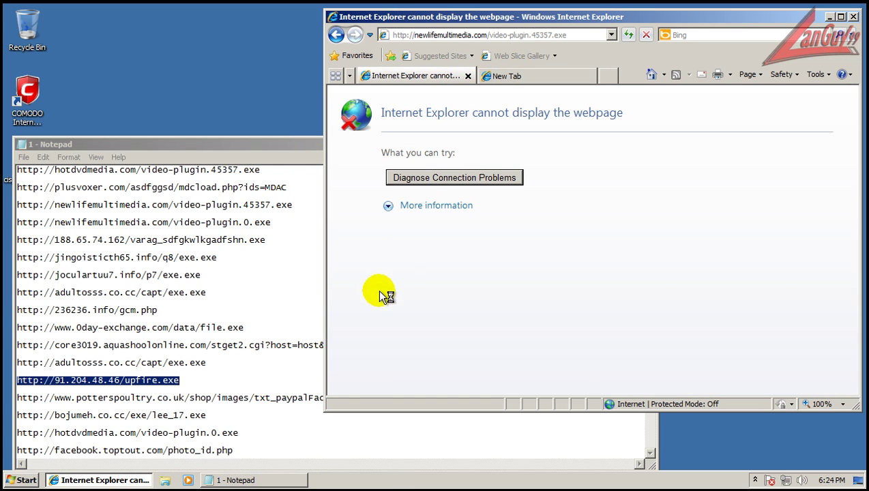
pyautogui.click(518, 77)
pyautogui.click(440, 77)
# Load the potterspoultry txt_paypalFacture.exe link from the Notepad list and run the download.
pyautogui.click(208, 397)
pyautogui.doubleClick(373, 389)
pyautogui.hotkey('ctrl', 'c')
pyautogui.click(485, 37)
pyautogui.hotkey('ctrl', 'v')
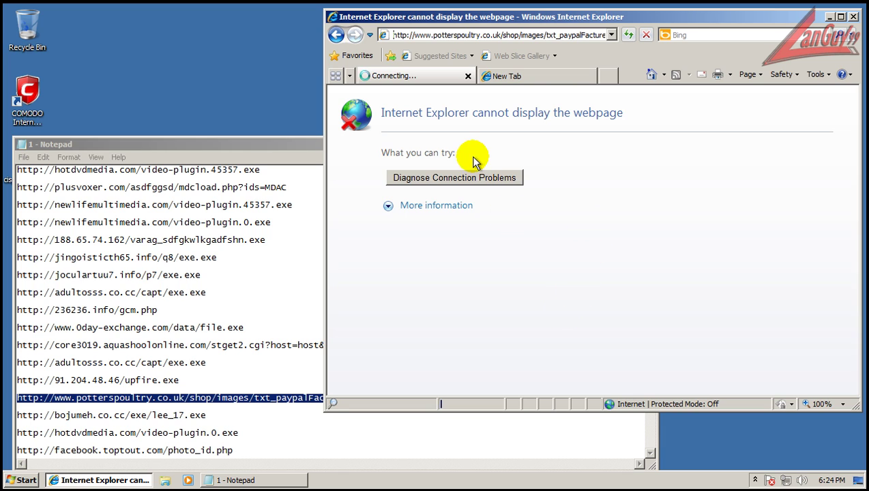
pyautogui.press('Return')
pyautogui.click(469, 202)
# Check the COMODO Internet Security main window, then select the bojumeh lee_17.exe link in Notepad.
pyautogui.click(755, 480)
pyautogui.click(745, 429)
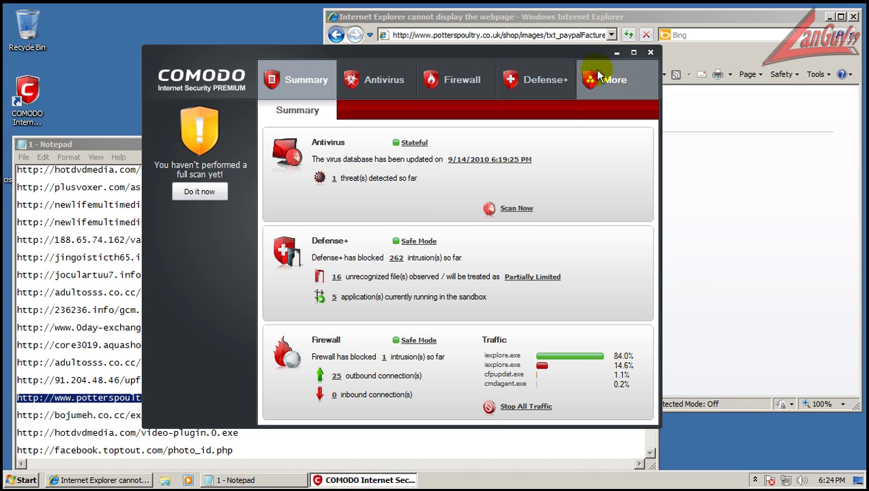
pyautogui.click(616, 54)
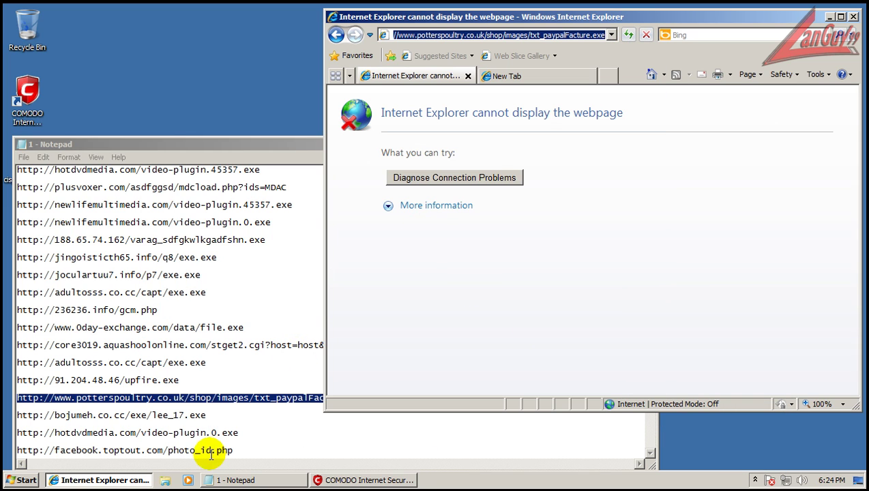
pyautogui.doubleClick(204, 414)
pyautogui.hotkey('ctrl', 'c')
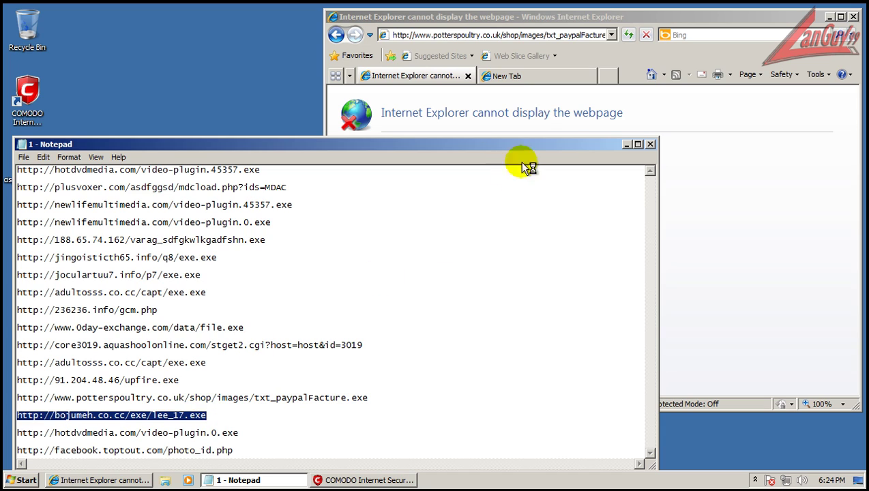
# Load the lee_17.exe link and run it despite the unverified publisher.
pyautogui.click(528, 29)
pyautogui.click(534, 34)
pyautogui.hotkey('ctrl', 'v')
pyautogui.press('Return')
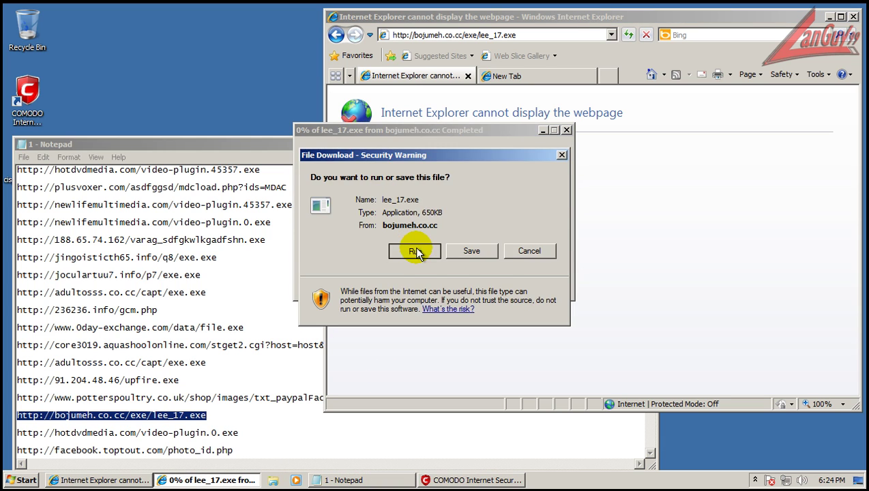
pyautogui.click(415, 251)
pyautogui.click(444, 482)
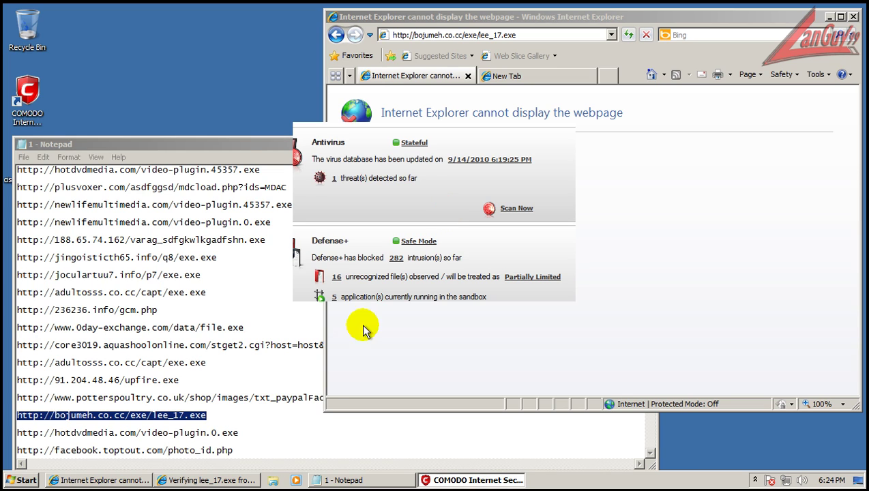
pyautogui.doubleClick(237, 432)
pyautogui.hotkey('ctrl', 'c')
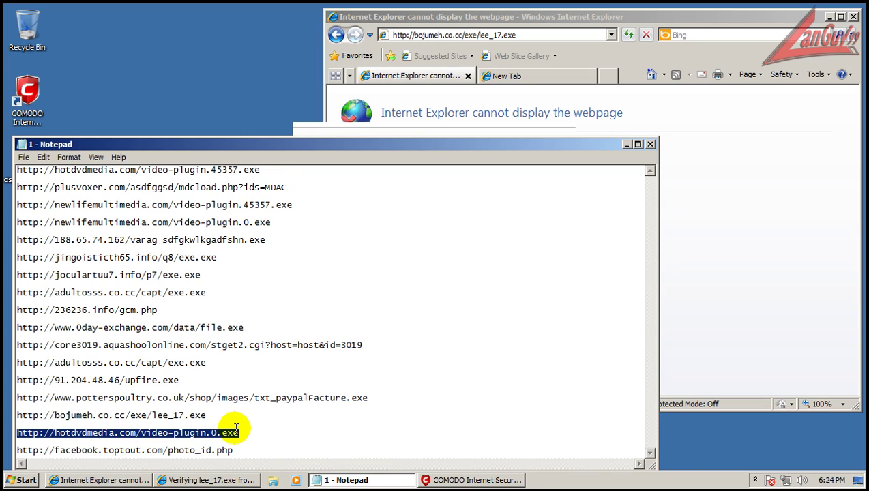
pyautogui.click(450, 203)
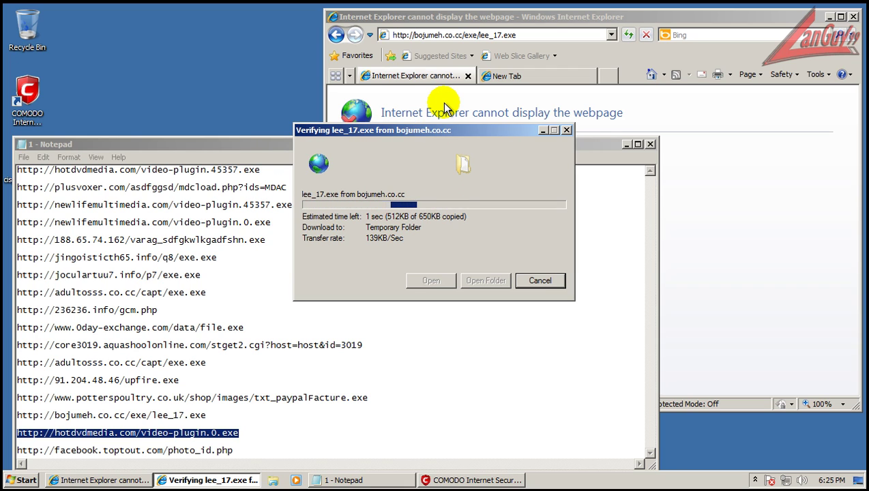
# Load the hotdvdmedia video-plugin.0.exe link and run it despite the unverified publisher.
pyautogui.click(478, 38)
pyautogui.hotkey('ctrl', 'v')
pyautogui.press('Return')
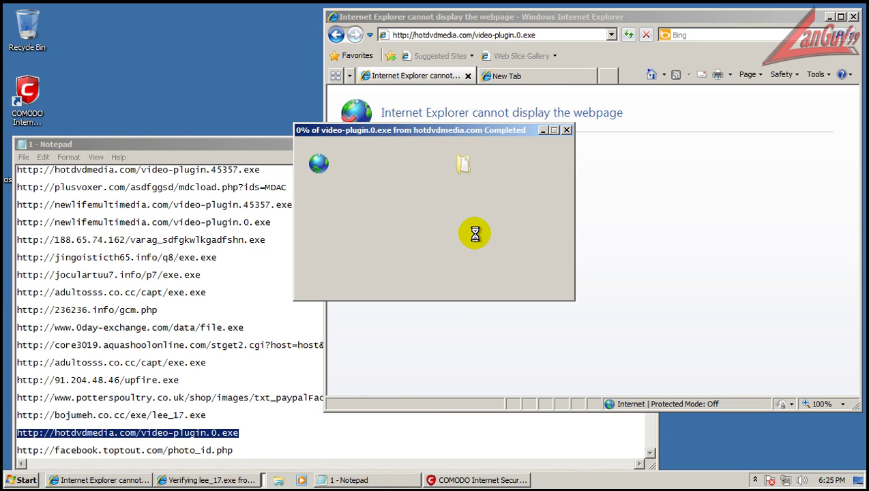
pyautogui.click(424, 252)
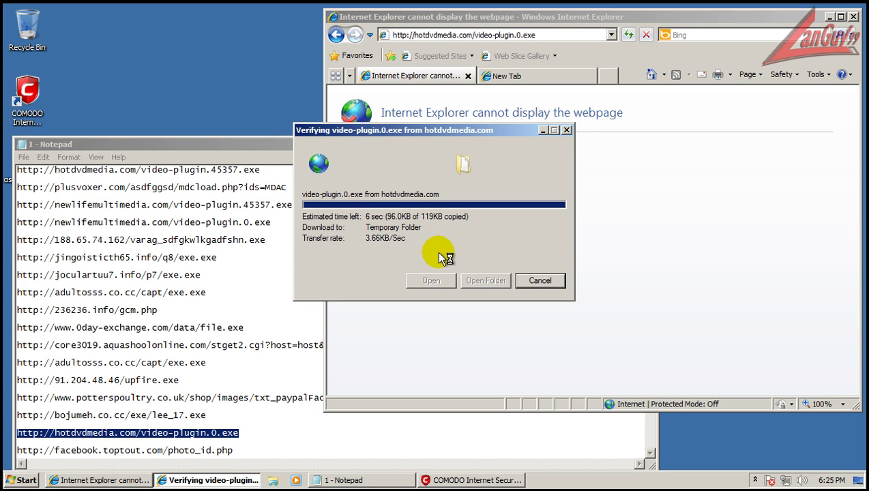
pyautogui.click(479, 224)
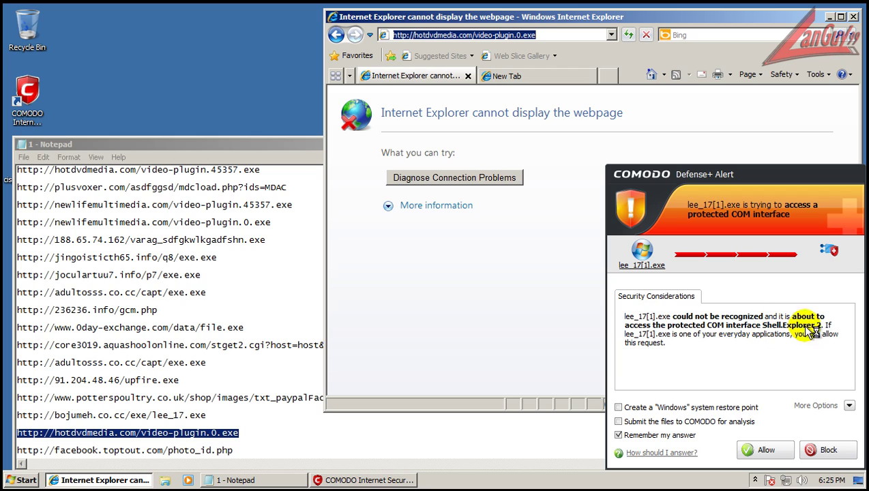
# Submit the file to COMODO, allow video-plugin.0[1].exe online, and block lee_17[1].exe's COM access.
pyautogui.click(619, 422)
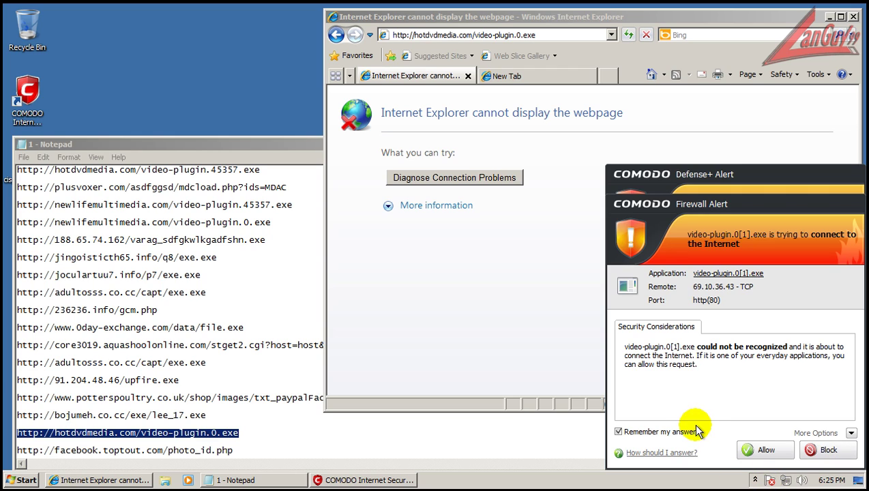
pyautogui.click(768, 453)
pyautogui.click(826, 451)
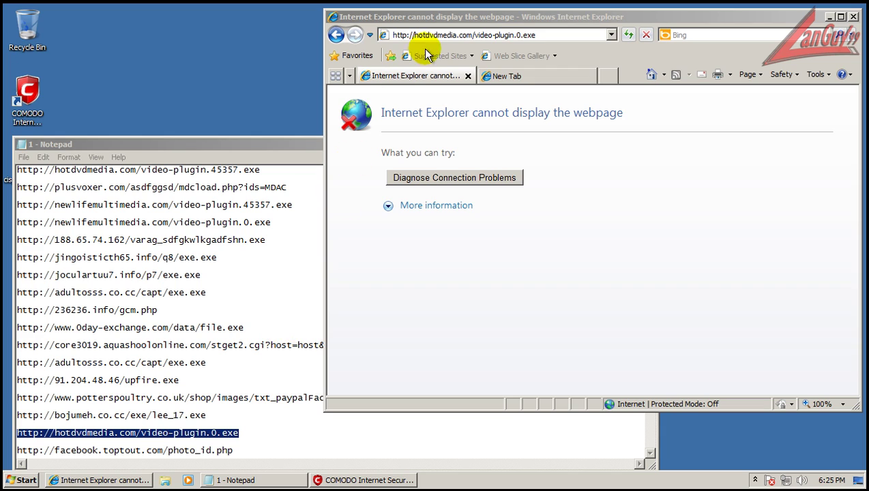
pyautogui.click(541, 34)
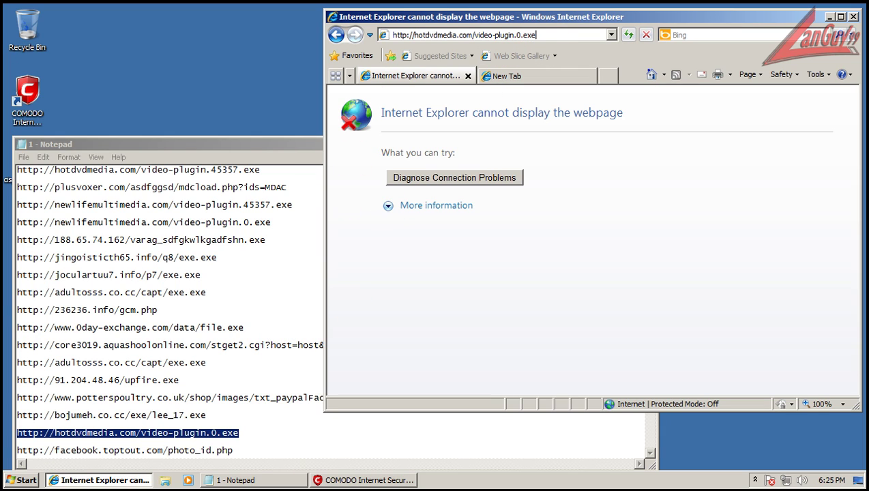
# Load the facebook.toptout.com photo_id.php link and run its screen saver download, cleaning a COMODO alert.
pyautogui.click(238, 441)
pyautogui.hotkey('shift', 'Home')
pyautogui.hotkey('ctrl', 'c')
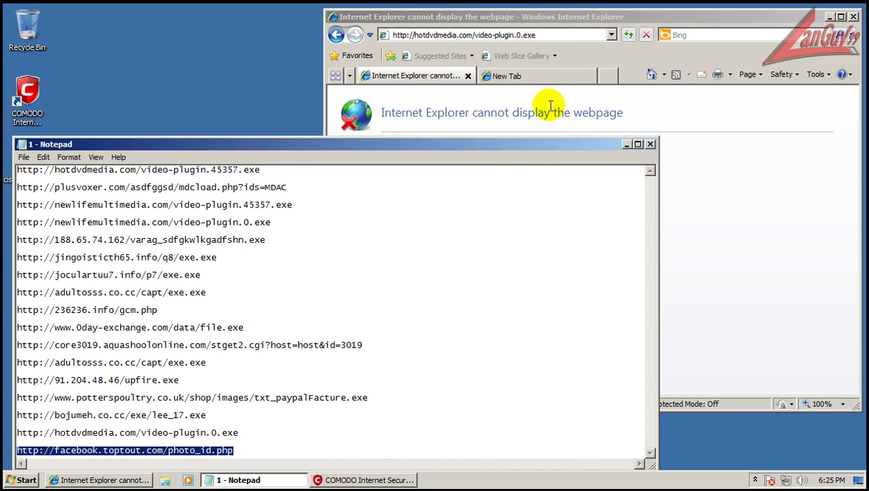
pyautogui.click(544, 37)
pyautogui.click(544, 37)
pyautogui.click(453, 307)
pyautogui.tripleClick(480, 38)
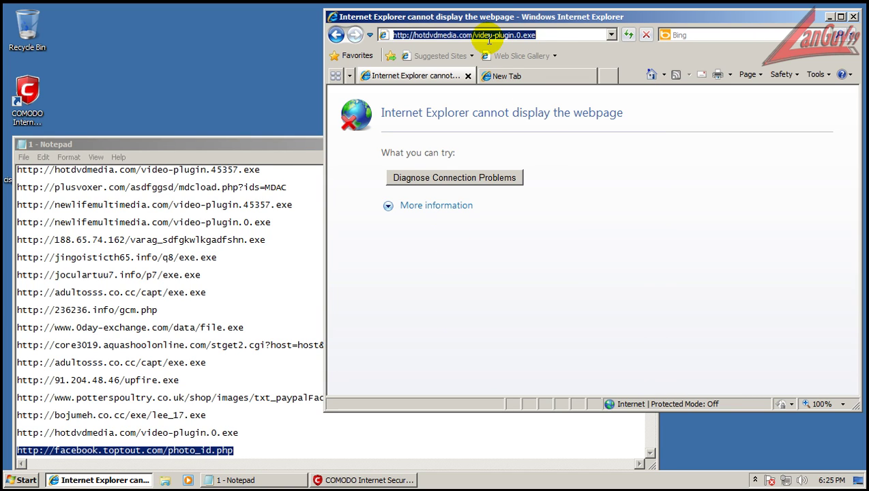
pyautogui.hotkey('ctrl', 'v')
pyautogui.press('Return')
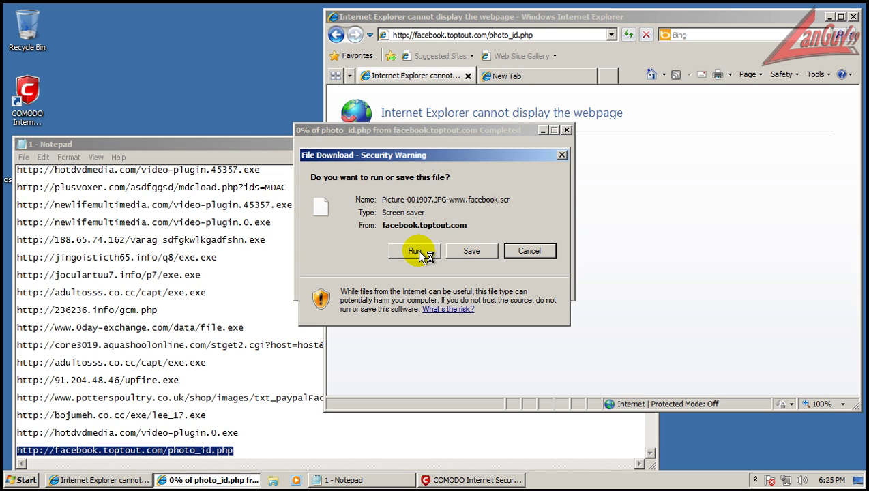
pyautogui.click(417, 250)
# Clean the detected malware, dismiss the lee_17 application errors, and close Internet Explorer.
pyautogui.click(560, 79)
pyautogui.click(365, 247)
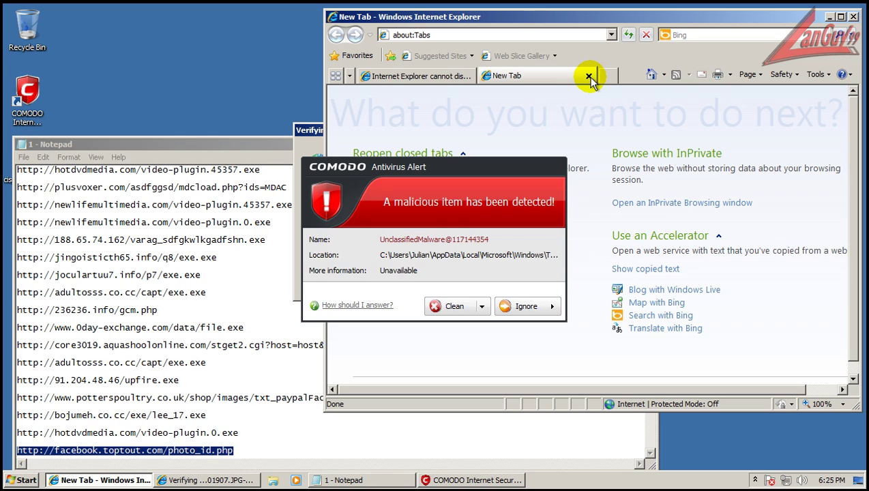
pyautogui.click(590, 77)
pyautogui.click(452, 307)
pyautogui.click(313, 286)
pyautogui.click(531, 286)
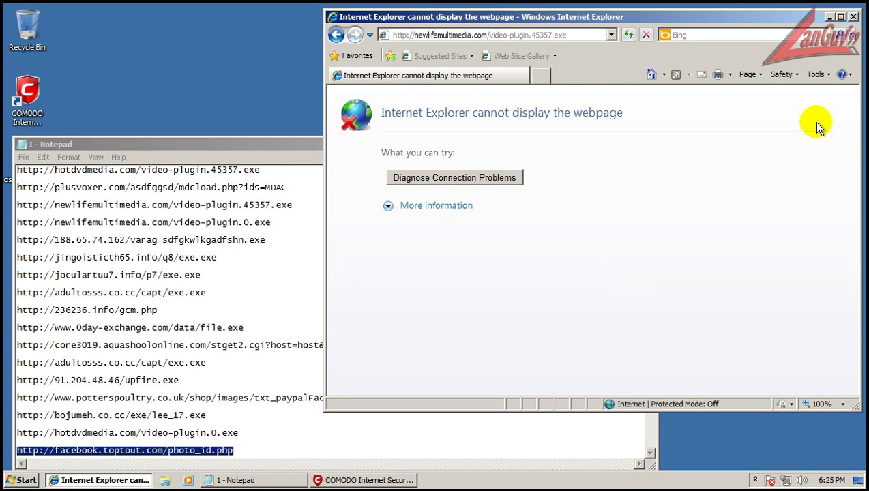
pyautogui.click(853, 17)
pyautogui.click(650, 144)
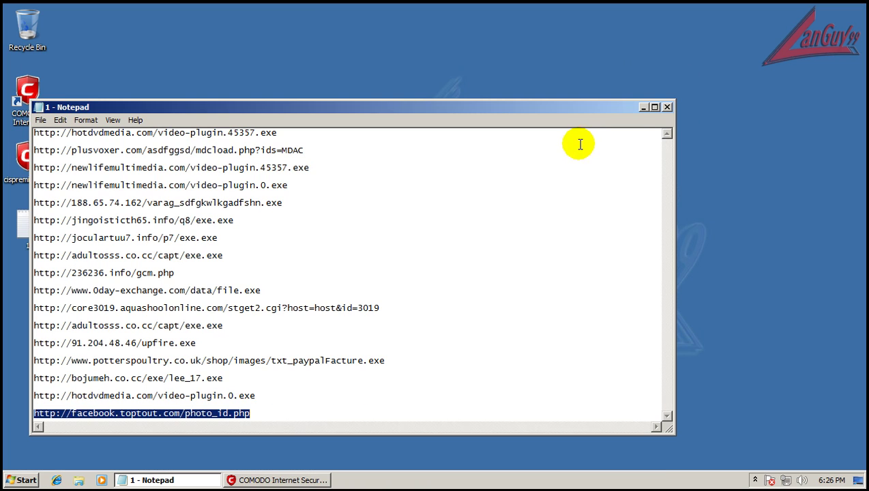
# Close Notepad and the COMODO summary window, then restart the computer from the Start menu.
pyautogui.click(666, 108)
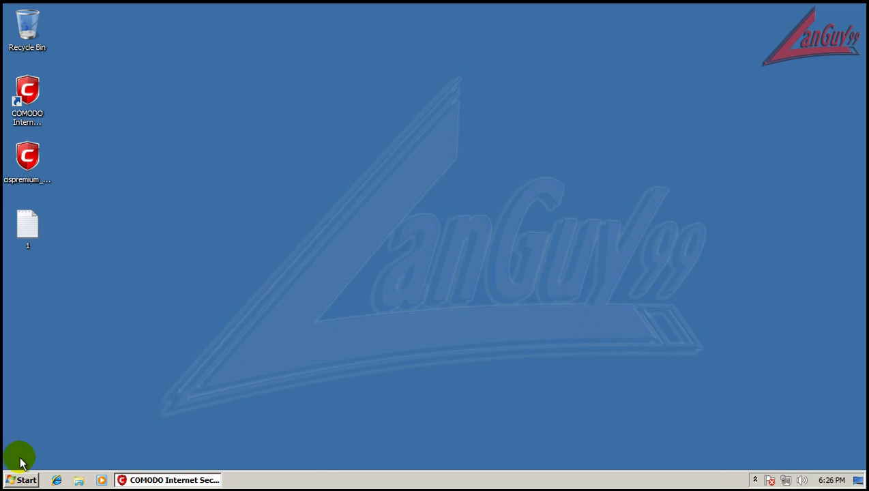
pyautogui.click(134, 480)
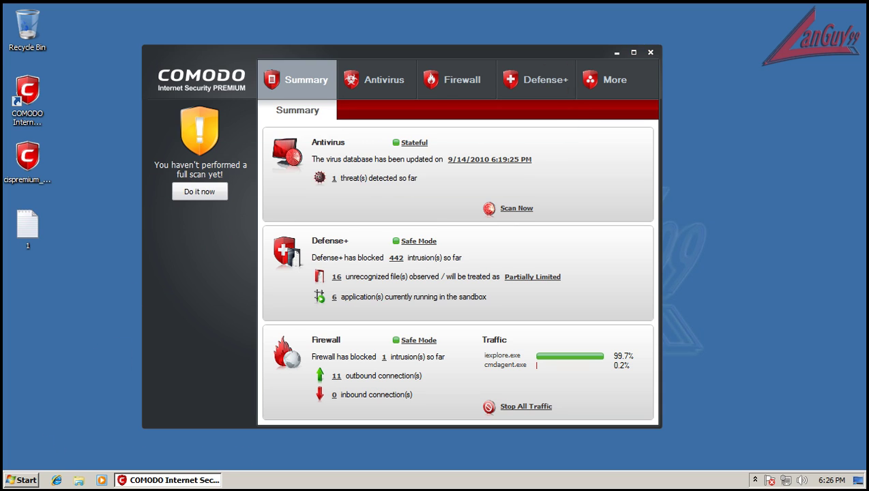
pyautogui.click(650, 53)
pyautogui.click(19, 480)
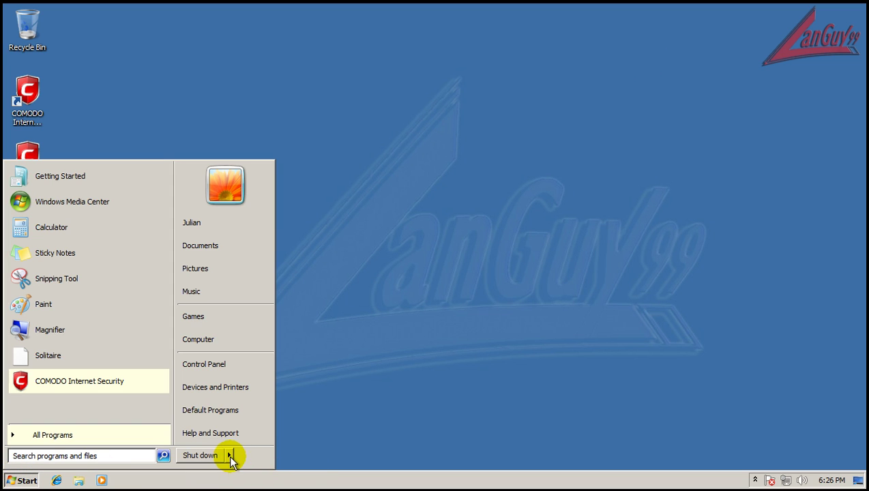
pyautogui.moveTo(229, 455)
pyautogui.click(271, 439)
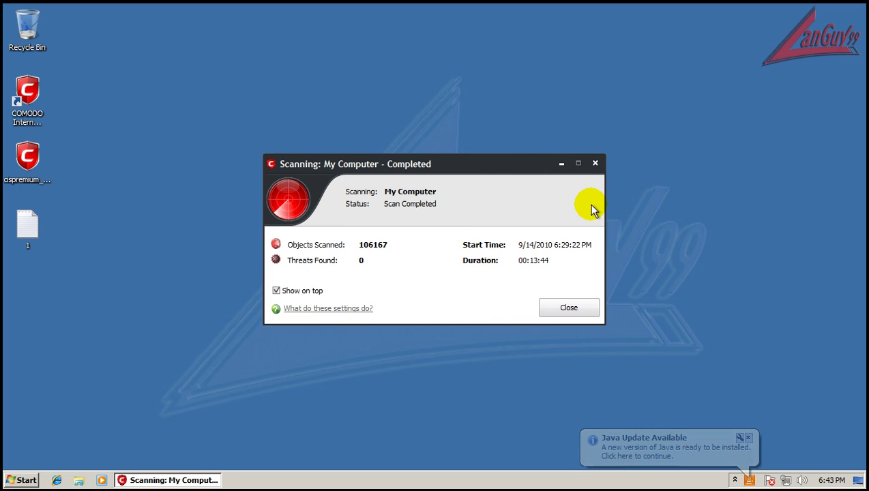
# Close the completed scan results and the Malwarebytes log, and dismiss the scan-complete message.
pyautogui.click(571, 307)
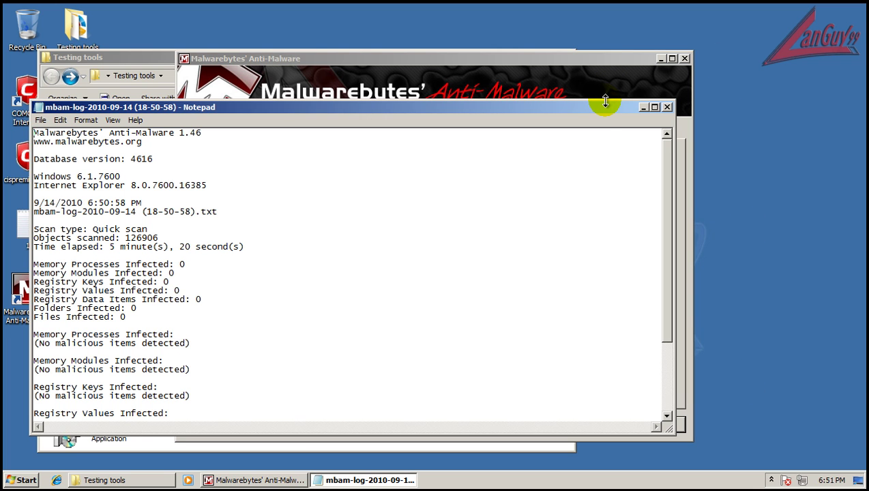
pyautogui.click(666, 108)
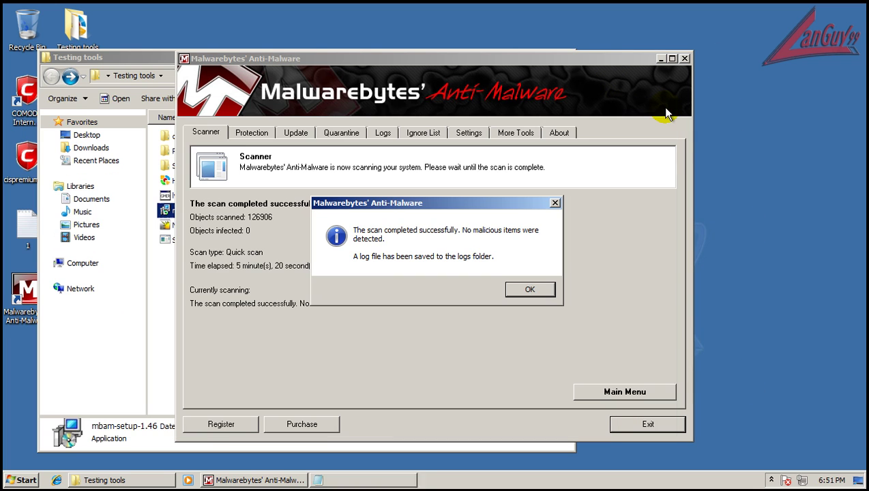
pyautogui.click(530, 292)
# Exit Malwarebytes, run HitmanPro35, and close it after its scan finds no threats.
pyautogui.click(646, 423)
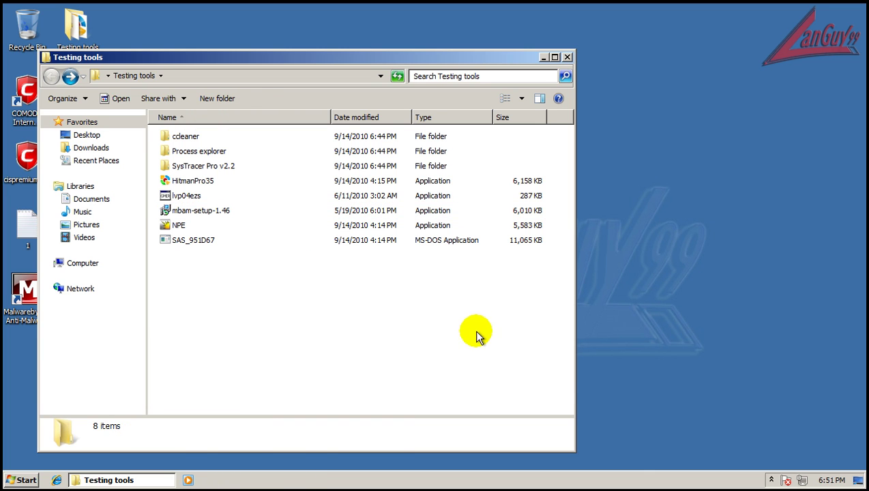
pyautogui.click(212, 183)
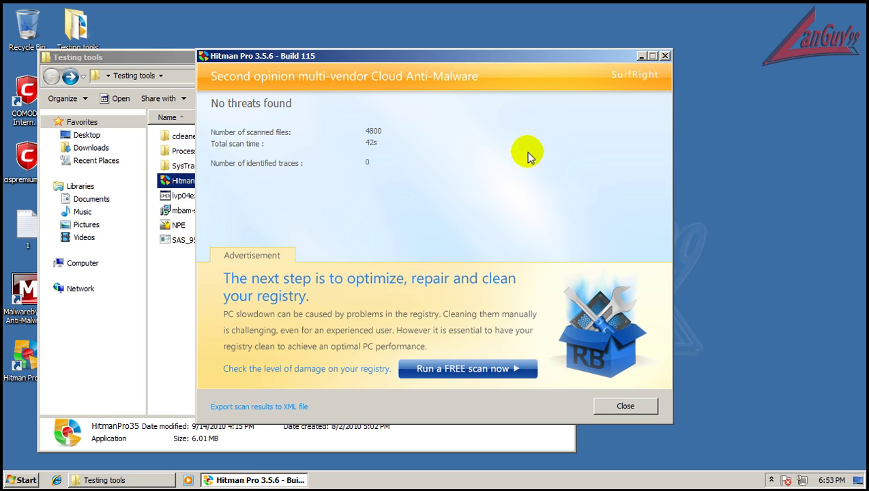
pyautogui.click(625, 406)
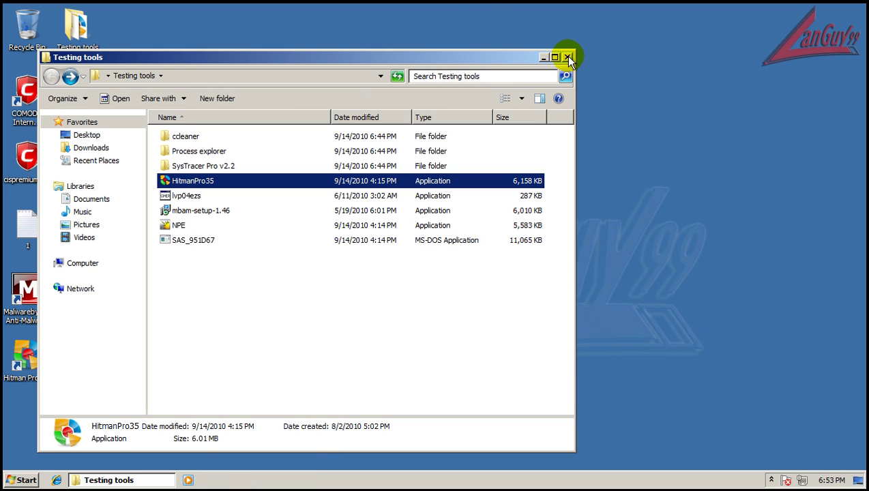
# Launch NPE, accept the licence agreement, and start scanning the computer for risks.
pyautogui.doubleClick(173, 223)
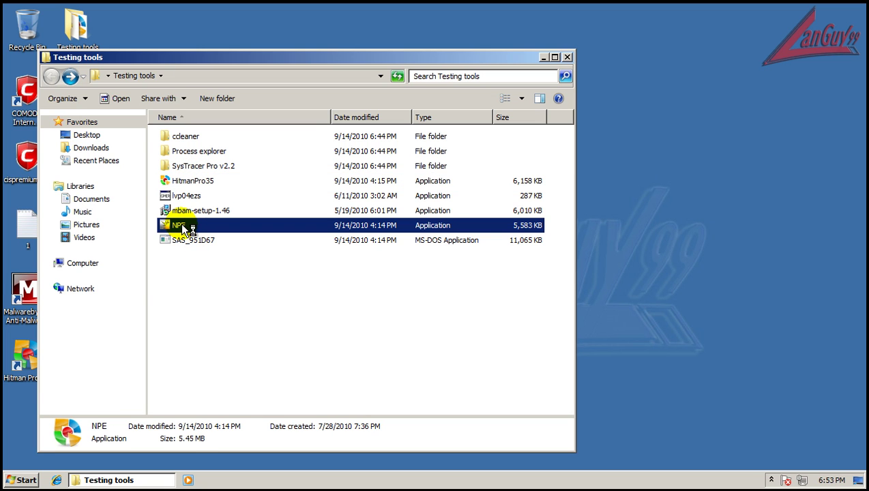
pyautogui.click(567, 57)
pyautogui.click(526, 383)
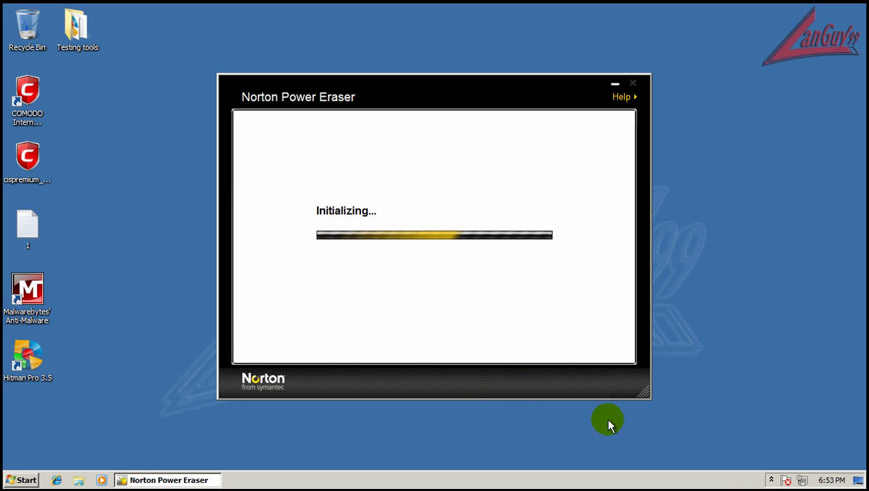
pyautogui.click(540, 221)
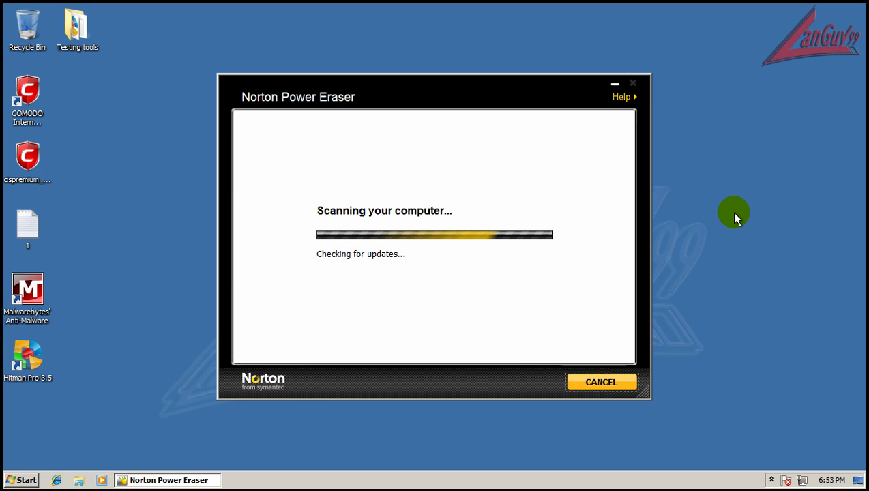
# Open Windows Task Manager from the taskbar's context menu.
pyautogui.click(771, 481)
pyautogui.rightClick(697, 477)
pyautogui.click(655, 477)
pyautogui.rightClick(644, 477)
pyautogui.click(659, 441)
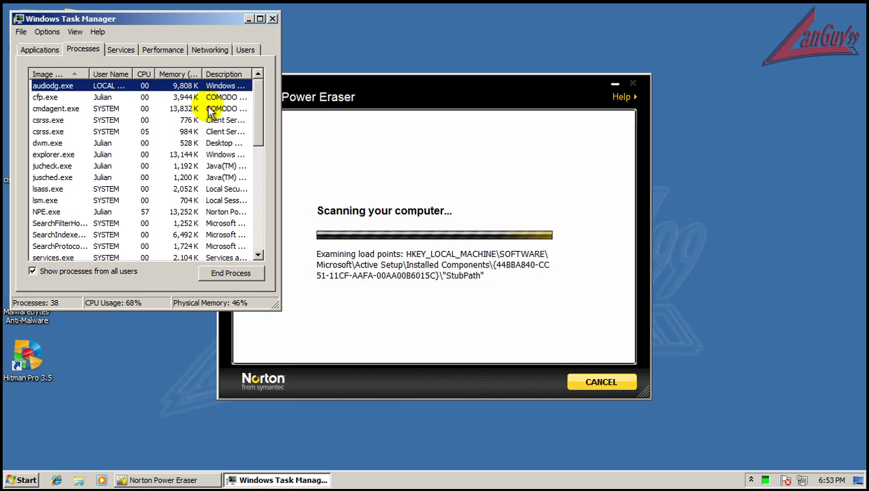
# Close Task Manager while Norton Power Eraser's scan finishes with No Risks Found.
pyautogui.click(272, 19)
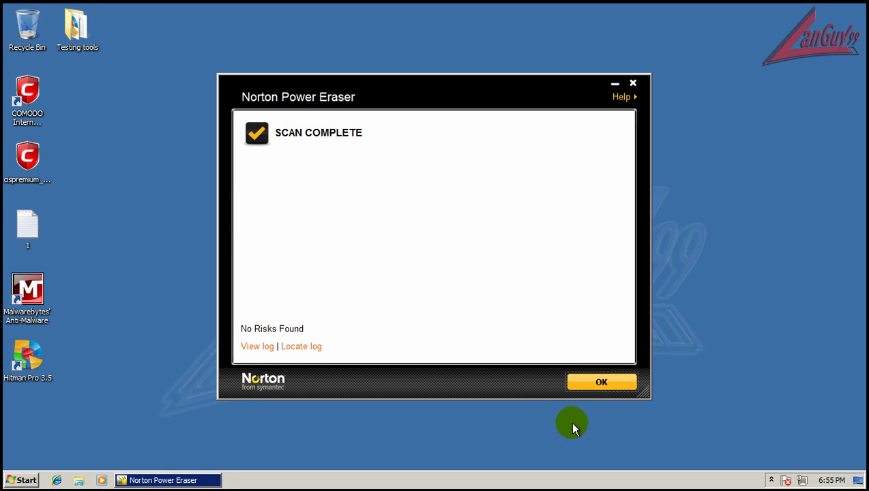
# Acknowledge the SCAN COMPLETE results and close Norton Power Eraser.
pyautogui.click(598, 382)
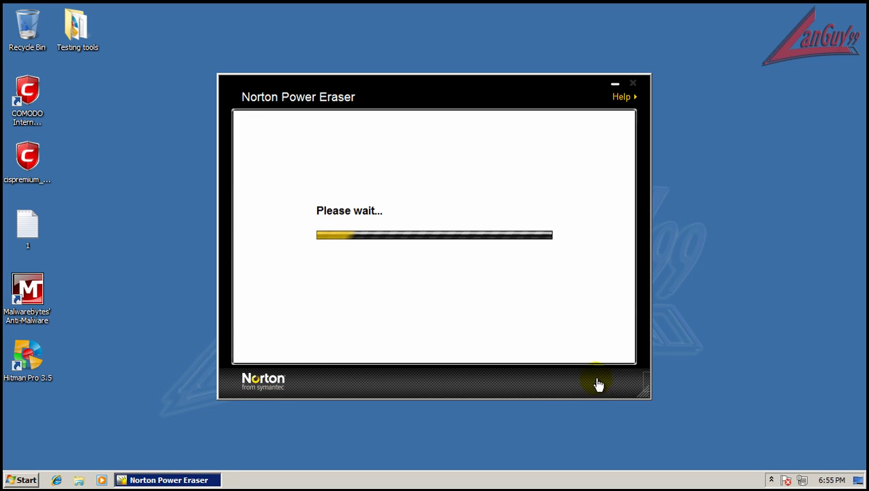
pyautogui.click(633, 83)
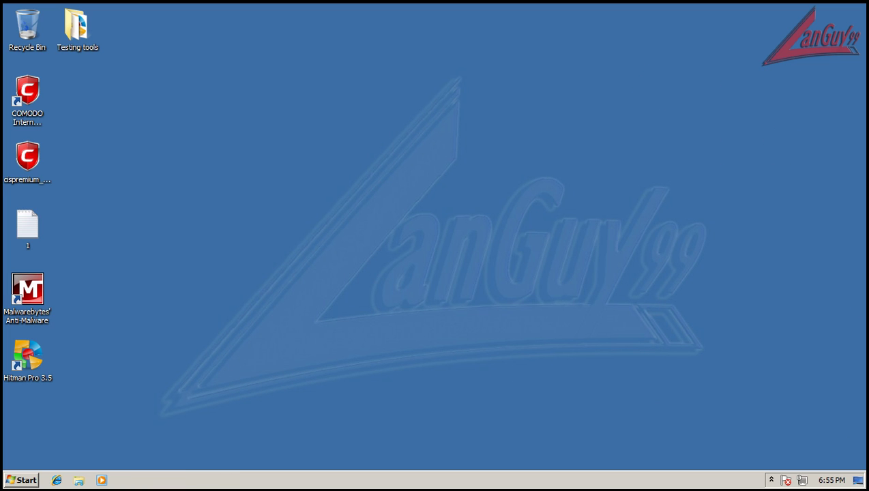